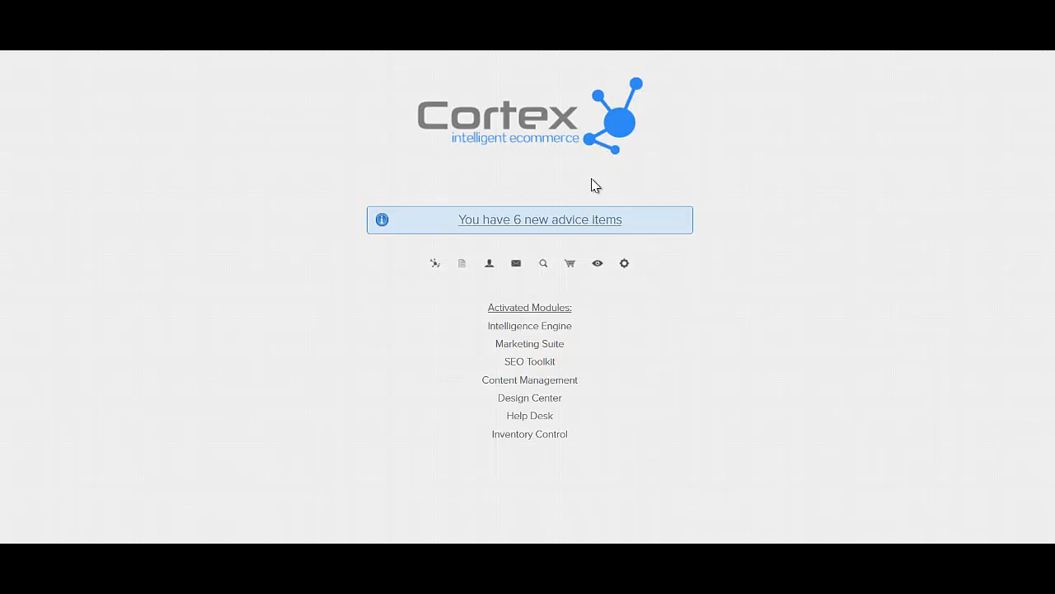
Create a new online marketing campaign in the Marketing Suite and set its campaign type to Email.
{"action": "left_click", "coordinate": [518, 265]}
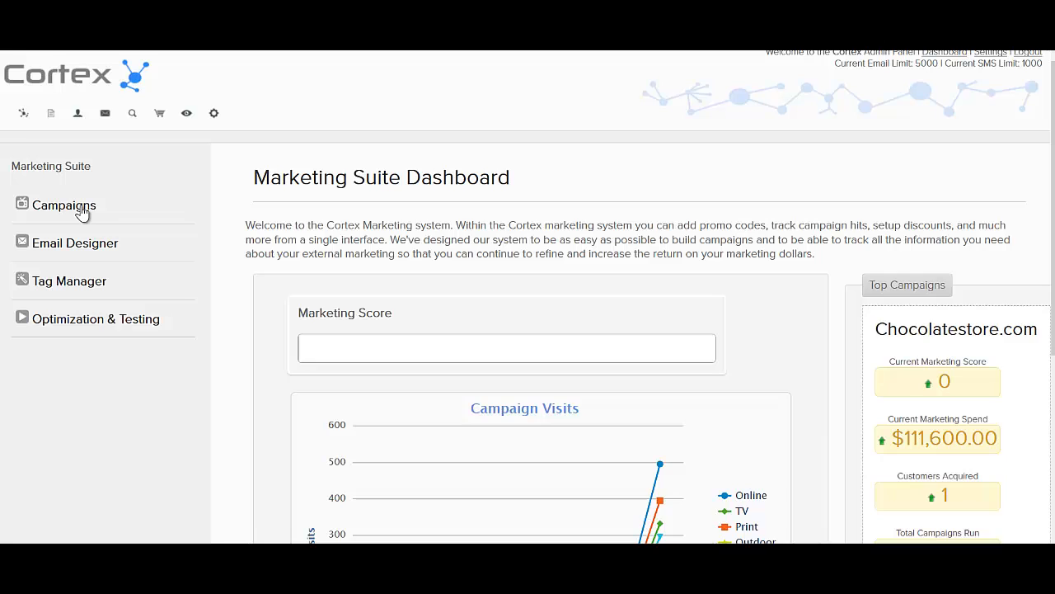
{"action": "left_click", "coordinate": [82, 211]}
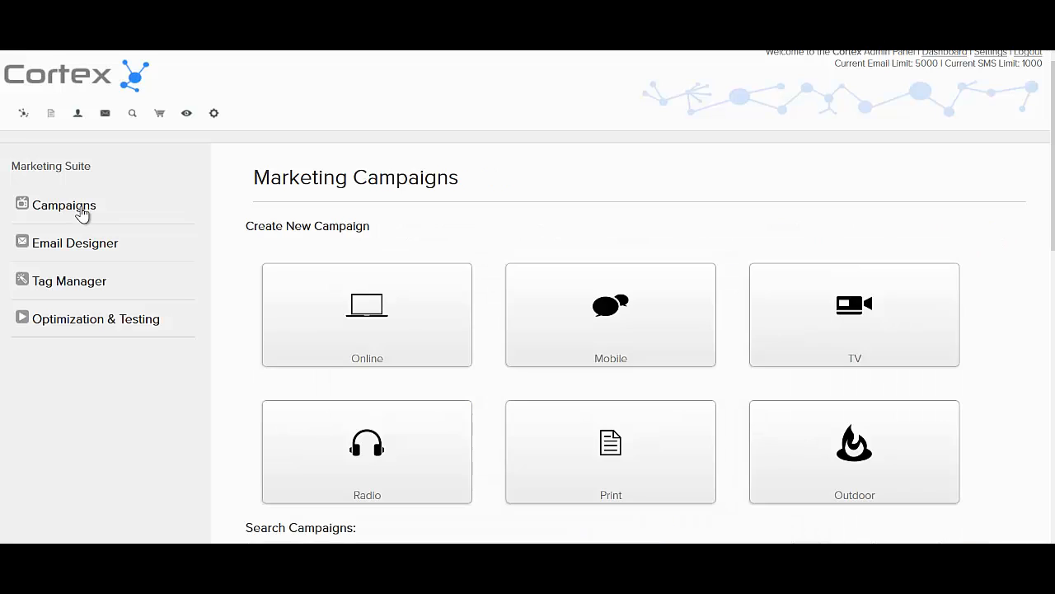
{"action": "left_click", "coordinate": [381, 319]}
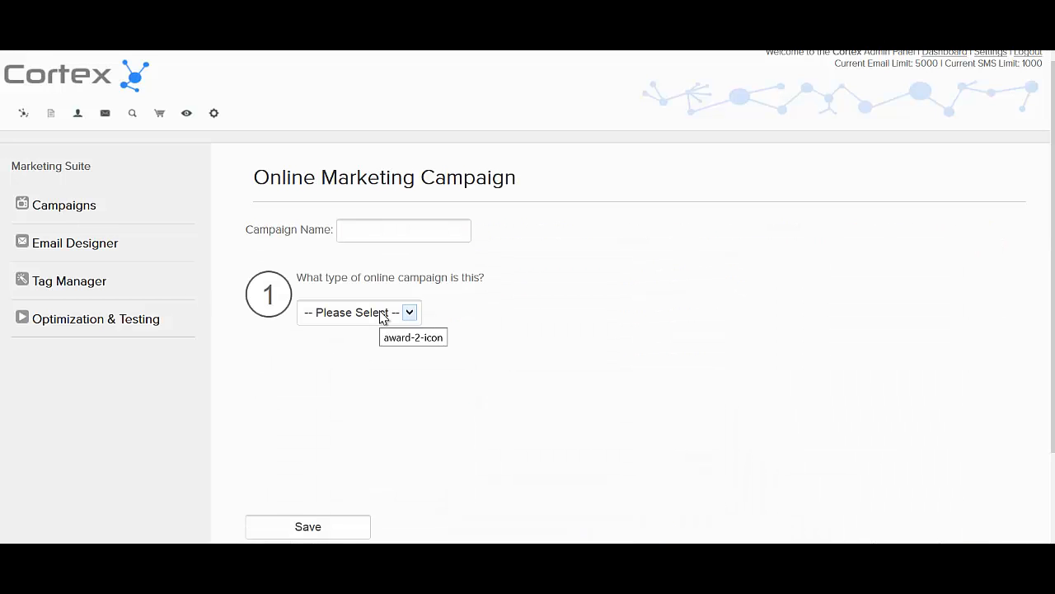
{"action": "left_click", "coordinate": [381, 318]}
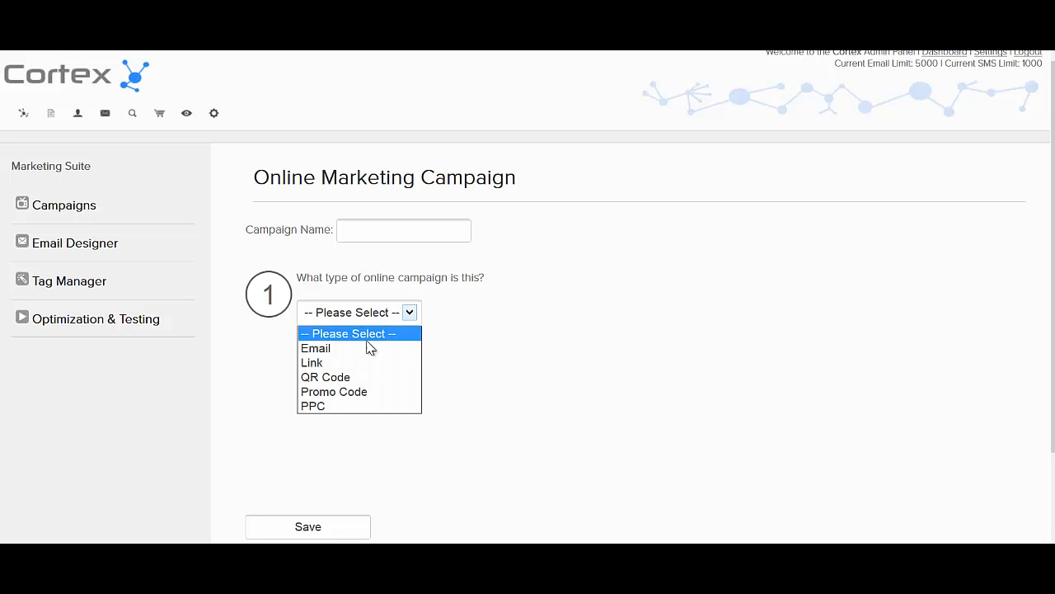
{"action": "left_click", "coordinate": [370, 348]}
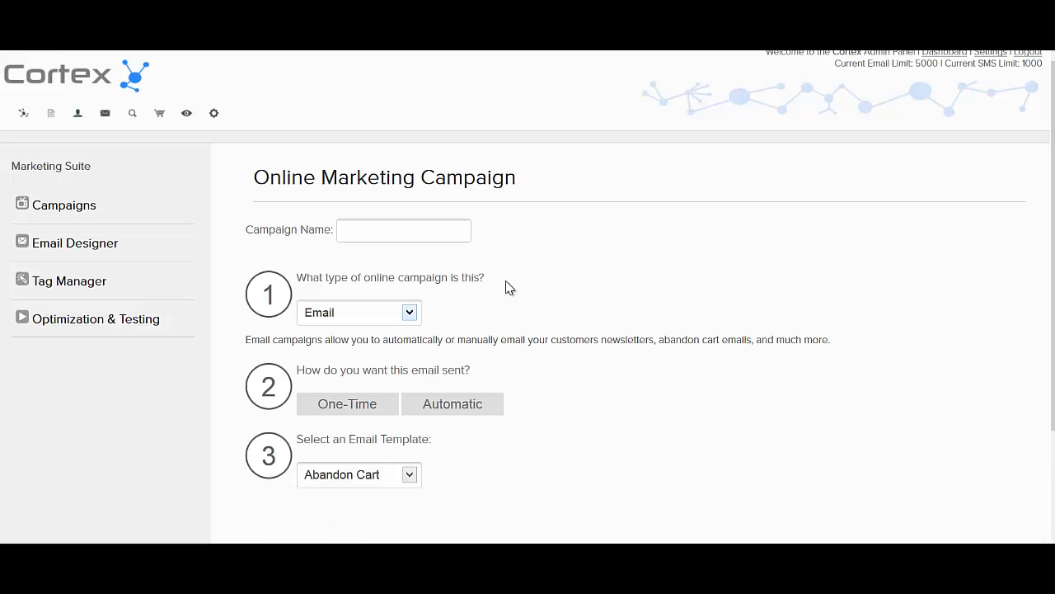
Set the campaign email to be sent automatically, with Purchase as the triggered action.
{"action": "left_click", "coordinate": [436, 233]}
{"action": "scroll", "coordinate": [443, 297], "scroll_direction": "down", "scroll_amount": 2}
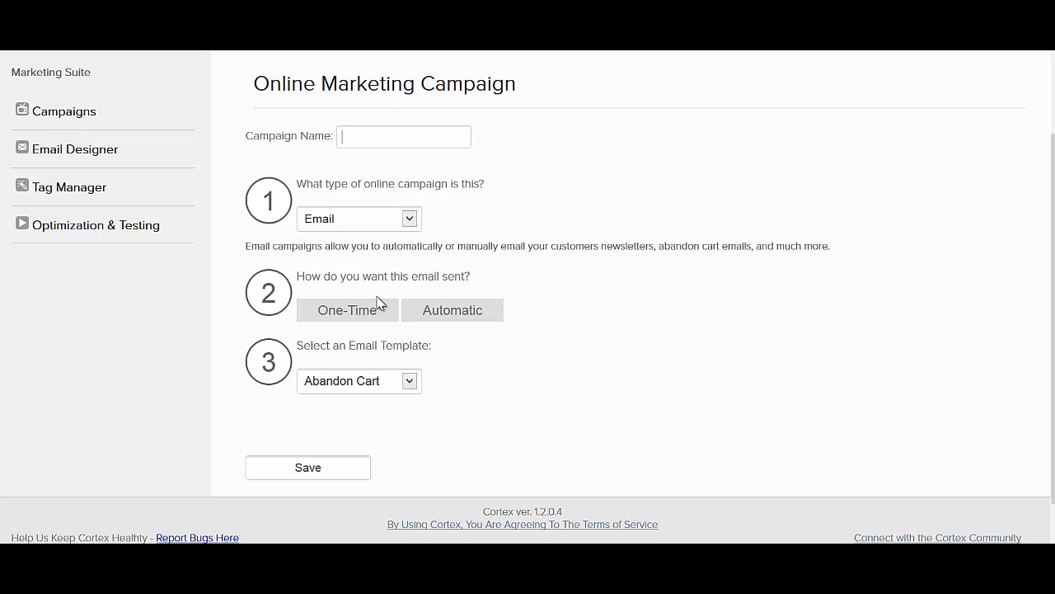
{"action": "left_click", "coordinate": [478, 320]}
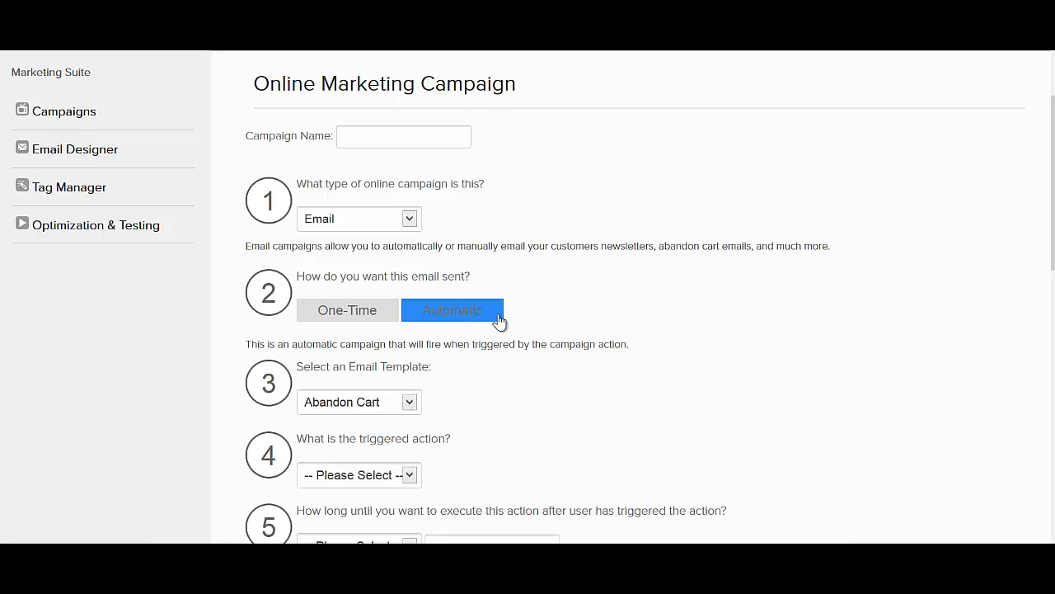
{"action": "scroll", "coordinate": [516, 313], "scroll_direction": "down", "scroll_amount": 1}
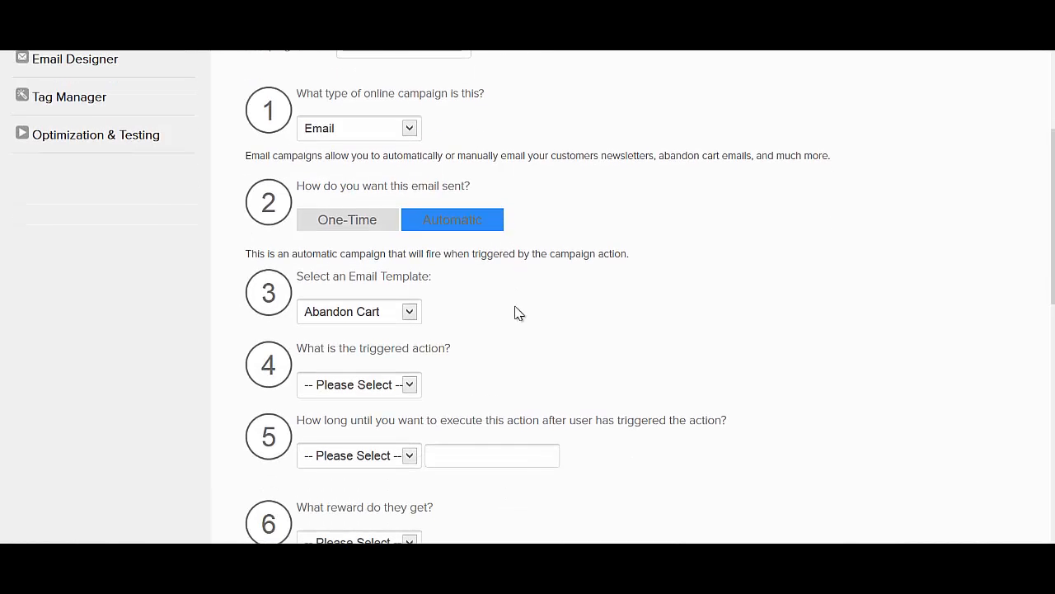
{"action": "left_click", "coordinate": [383, 382]}
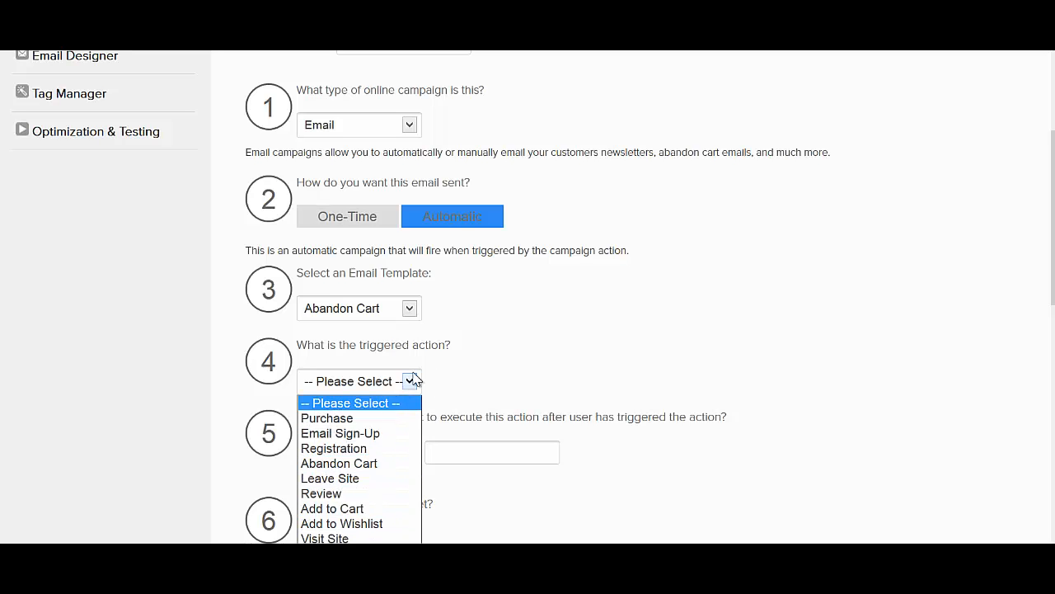
{"action": "left_click", "coordinate": [334, 419]}
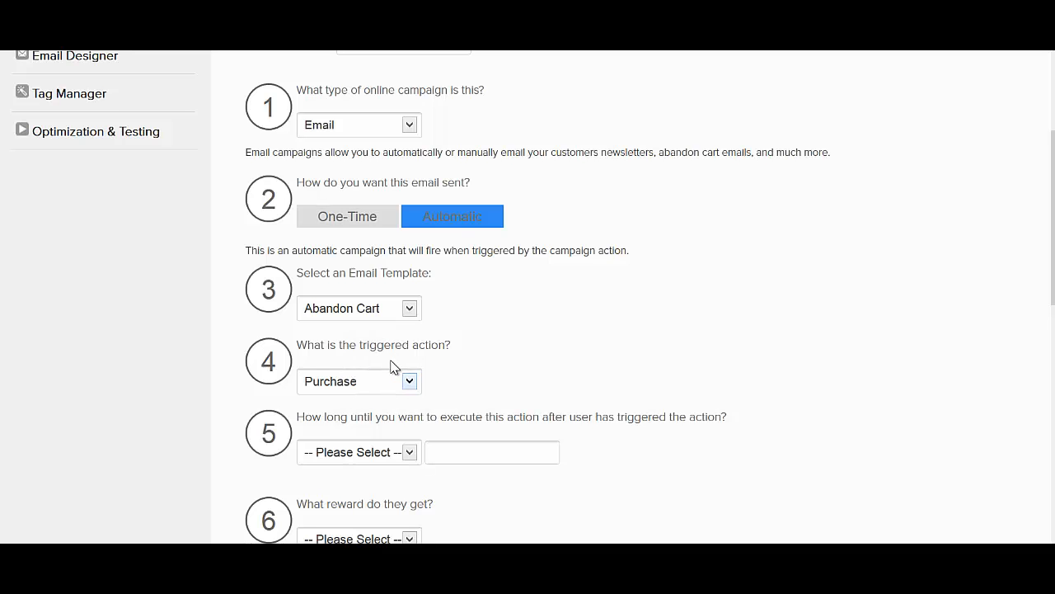
Review the remaining campaign settings, including execution delay, reward, promo code, cost and validity dates.
{"action": "scroll", "coordinate": [392, 367], "scroll_direction": "down", "scroll_amount": 3}
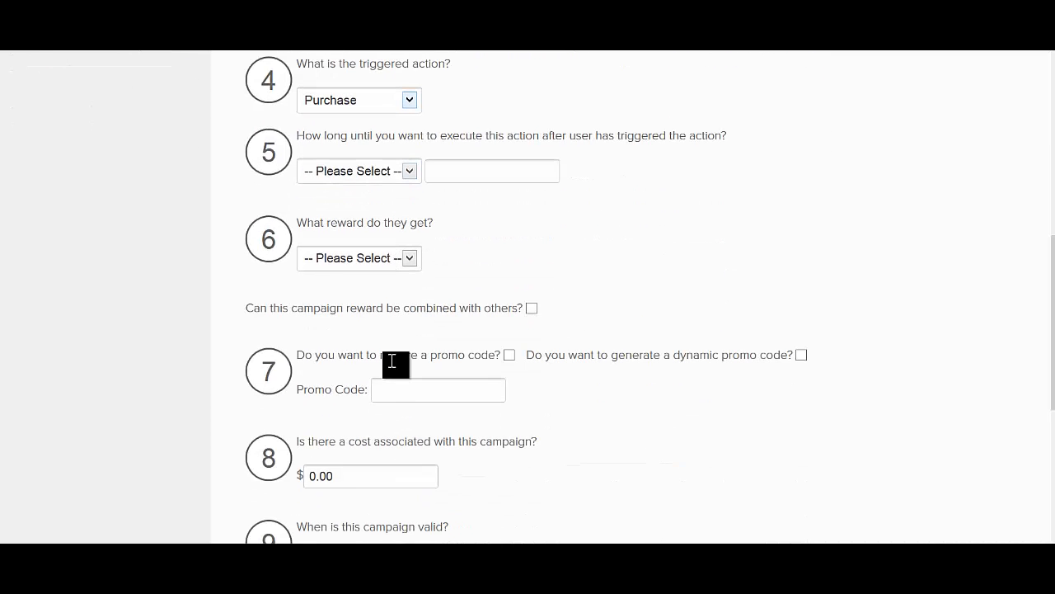
{"action": "scroll", "coordinate": [392, 360], "scroll_direction": "up", "scroll_amount": 3}
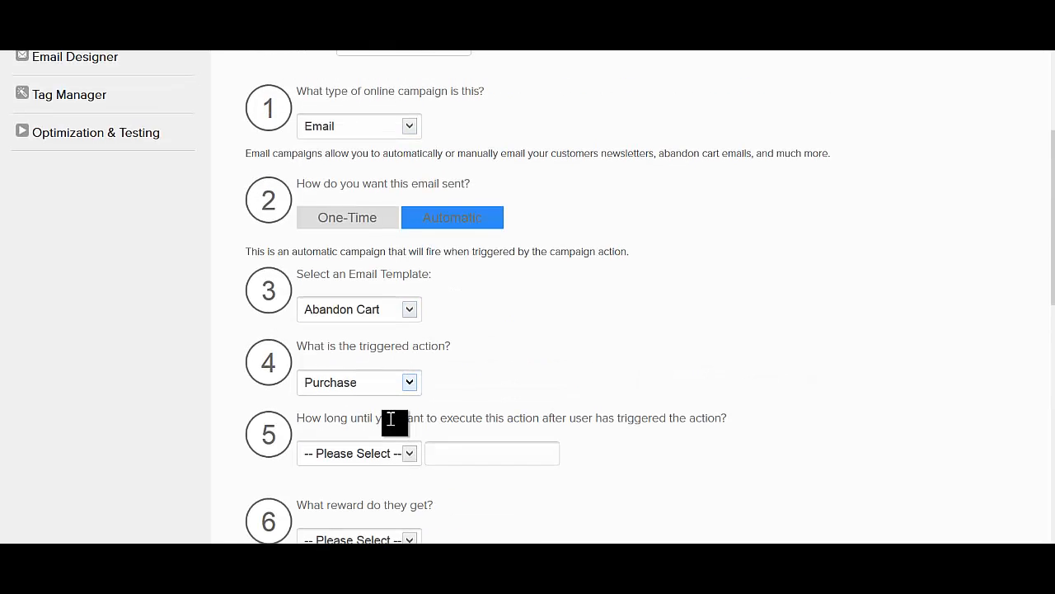
{"action": "scroll", "coordinate": [391, 421], "scroll_direction": "up", "scroll_amount": 1}
{"action": "scroll", "coordinate": [391, 423], "scroll_direction": "down", "scroll_amount": 5}
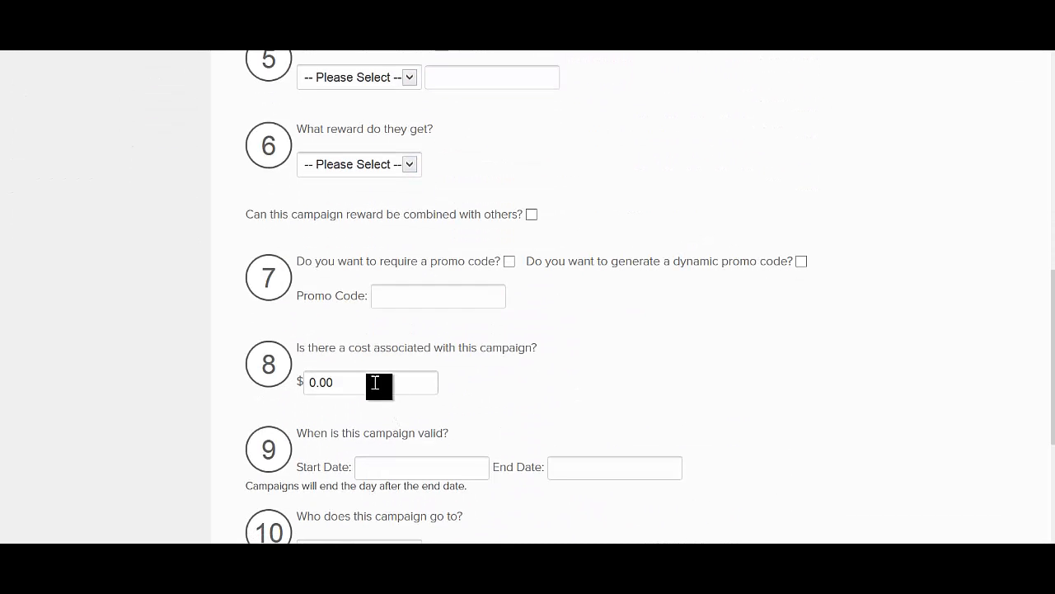
{"action": "scroll", "coordinate": [383, 429], "scroll_direction": "down", "scroll_amount": 1}
{"action": "scroll", "coordinate": [377, 401], "scroll_direction": "up", "scroll_amount": 4}
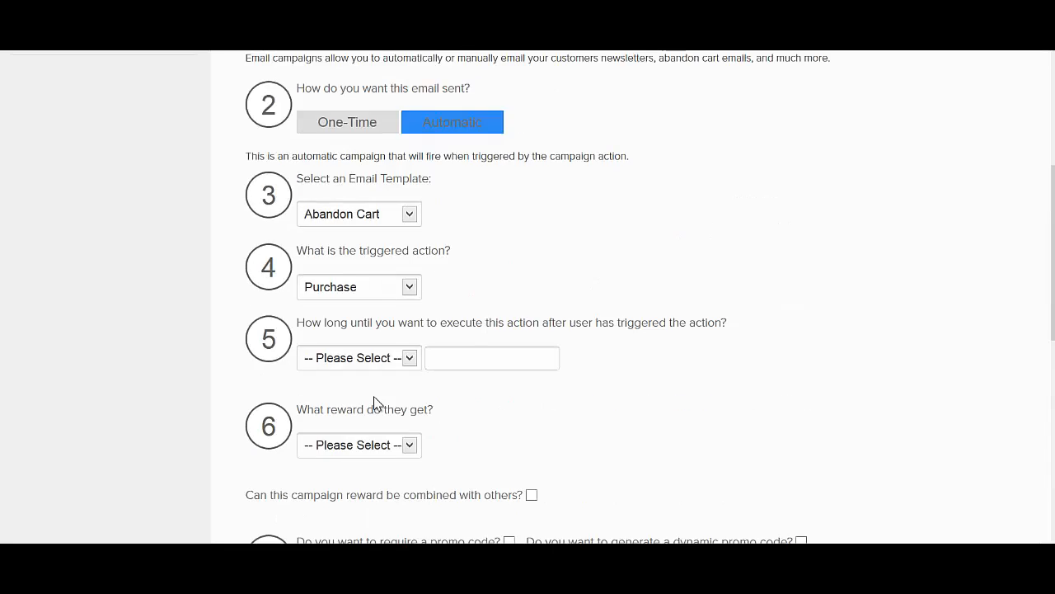
{"action": "scroll", "coordinate": [375, 403], "scroll_direction": "up", "scroll_amount": 3}
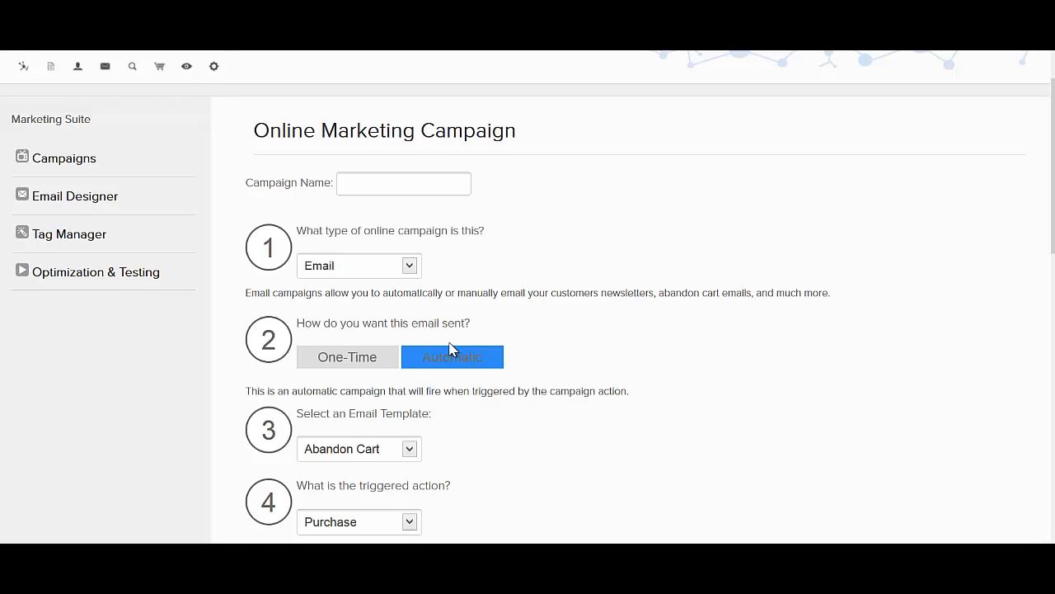
Name the campaign "Purchase Email".
{"action": "scroll", "coordinate": [449, 351], "scroll_direction": "down", "scroll_amount": 1}
{"action": "left_click", "coordinate": [384, 87]}
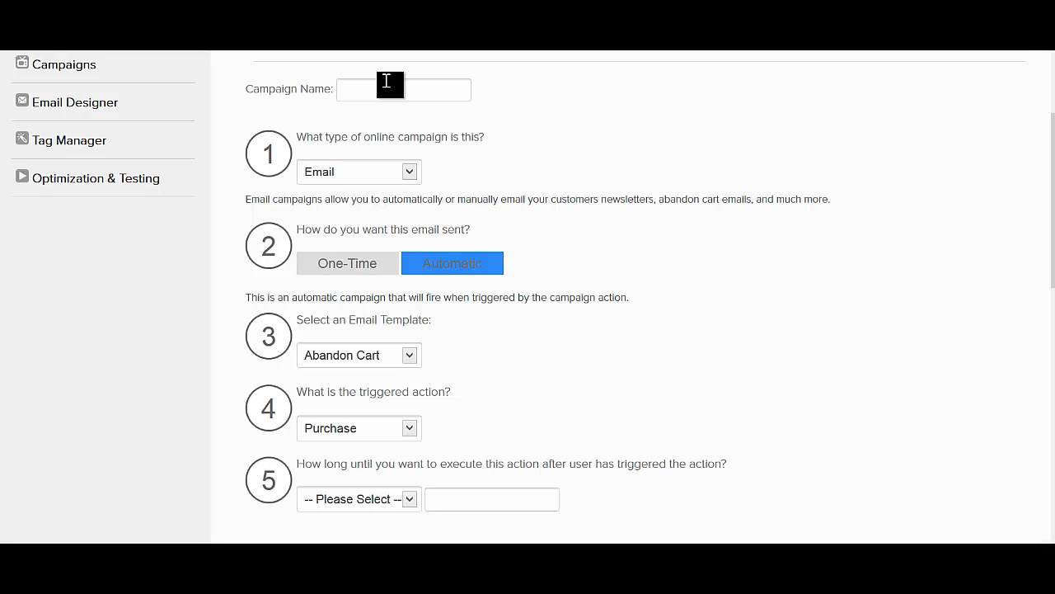
{"action": "type", "text": "Aba"}
{"action": "key", "text": "BackSpace"}
{"action": "key", "text": "BackSpace"}
{"action": "key", "text": "BackSpace"}
{"action": "type", "text": "Purchase Email"}
Open the Email Designer and add a new email template based on the Special Deal layout.
{"action": "left_click", "coordinate": [107, 111]}
{"action": "scroll", "coordinate": [556, 293], "scroll_direction": "down", "scroll_amount": 2}
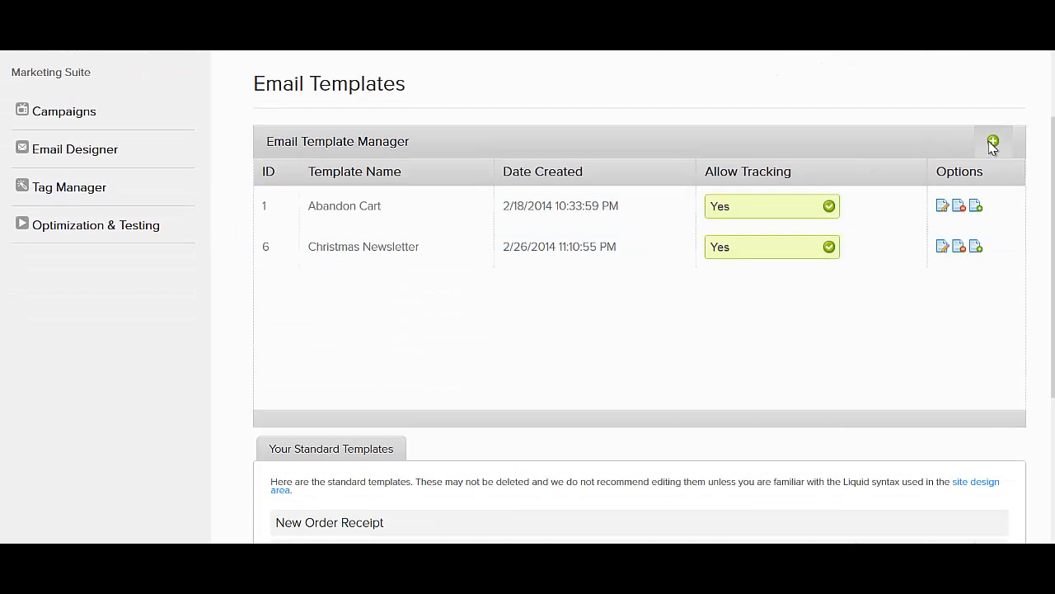
{"action": "left_click", "coordinate": [992, 143]}
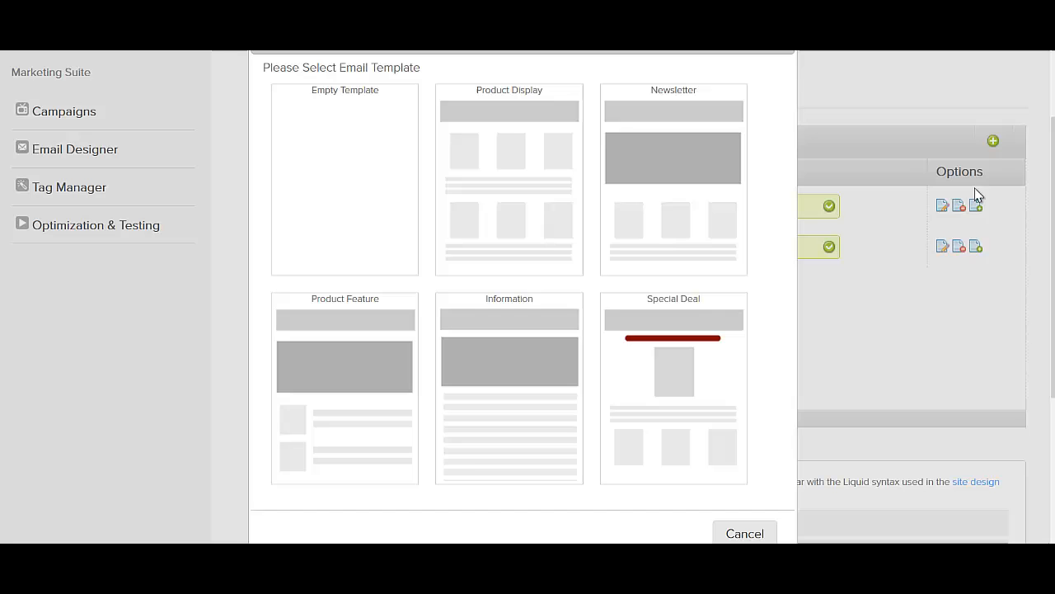
{"action": "left_click", "coordinate": [678, 358]}
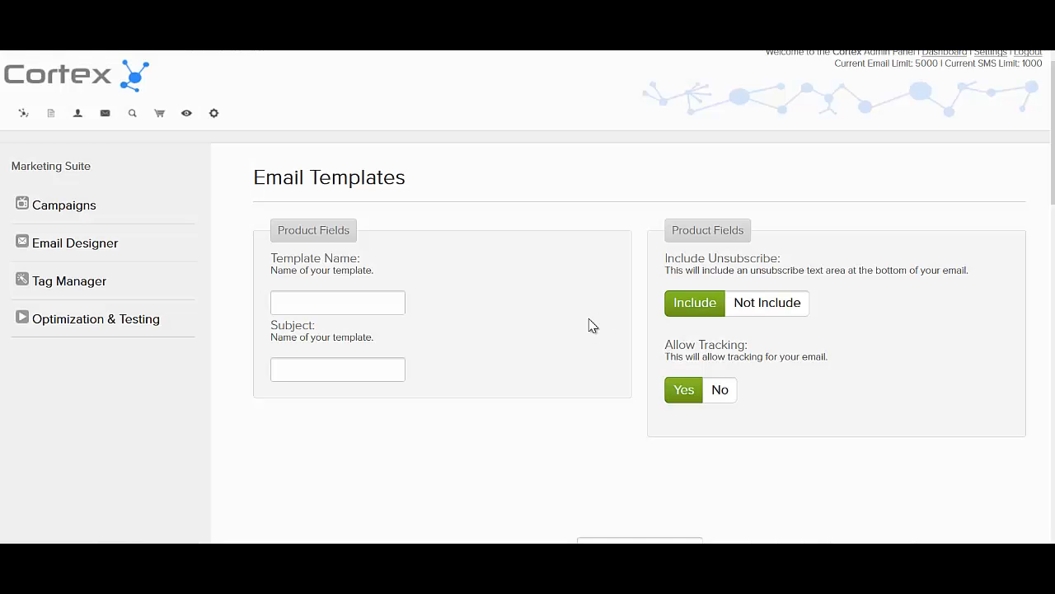
Name the email template "Dynamic Purchase Promo".
{"action": "scroll", "coordinate": [556, 316], "scroll_direction": "down", "scroll_amount": 4}
{"action": "left_click", "coordinate": [357, 115]}
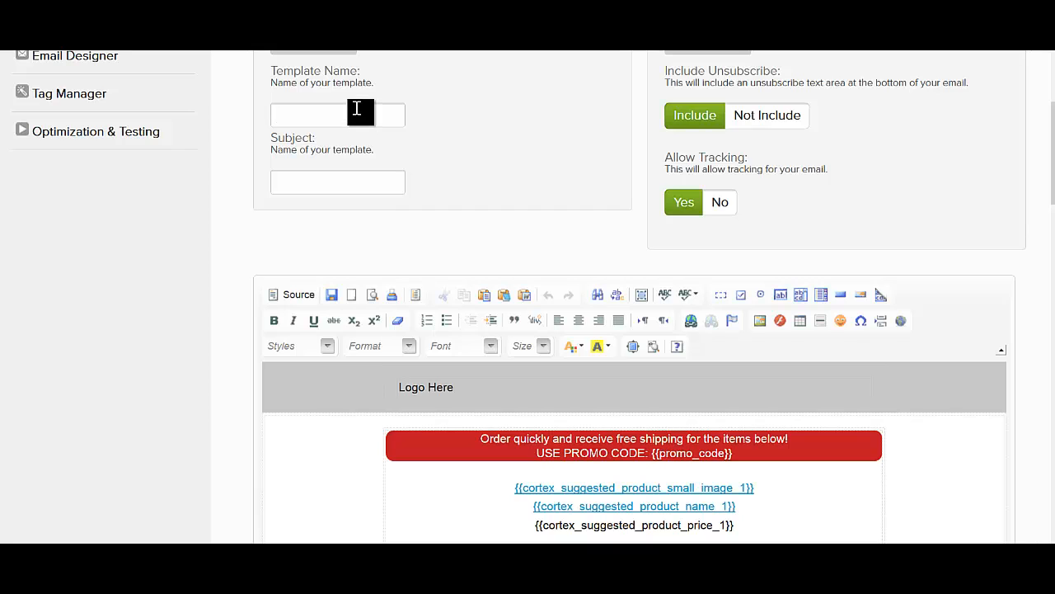
{"action": "type", "text": "Purh"}
{"action": "type", "text": "chase"}
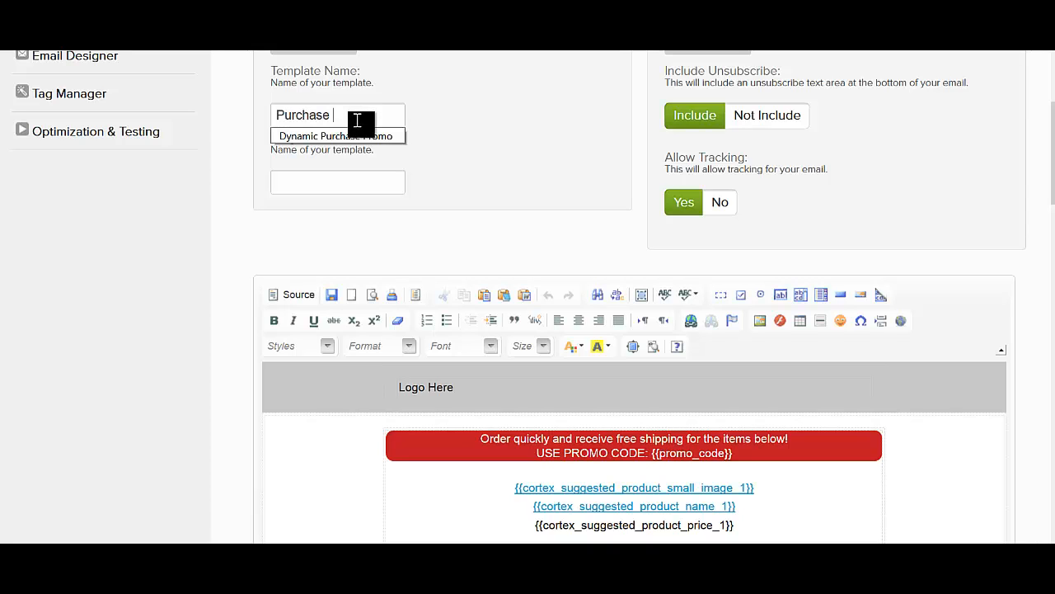
{"action": "left_click", "coordinate": [359, 135]}
Set the template's subject to "Hey Order Quick for Free Shipping!!".
{"action": "left_click", "coordinate": [354, 181]}
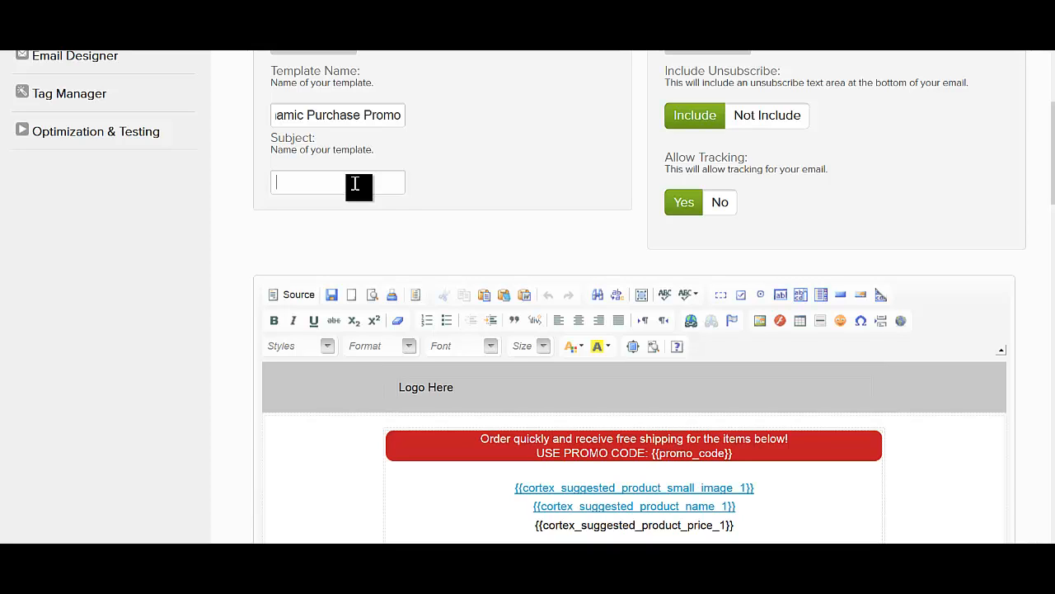
{"action": "type", "text": "HEy"}
{"action": "key", "text": "BackSpace"}
{"action": "key", "text": "BackSpace"}
{"action": "key", "text": "BackSpace"}
{"action": "type", "text": "Hey Order Quick for Free shi"}
{"action": "key", "text": "BackSpace"}
{"action": "key", "text": "BackSpace"}
{"action": "key", "text": "BackSpace"}
{"action": "type", "text": "Shipping!!"}
Delete "quickly and receive free" from the first line of the red promo banner in the template body.
{"action": "scroll", "coordinate": [472, 188], "scroll_direction": "up", "scroll_amount": 2}
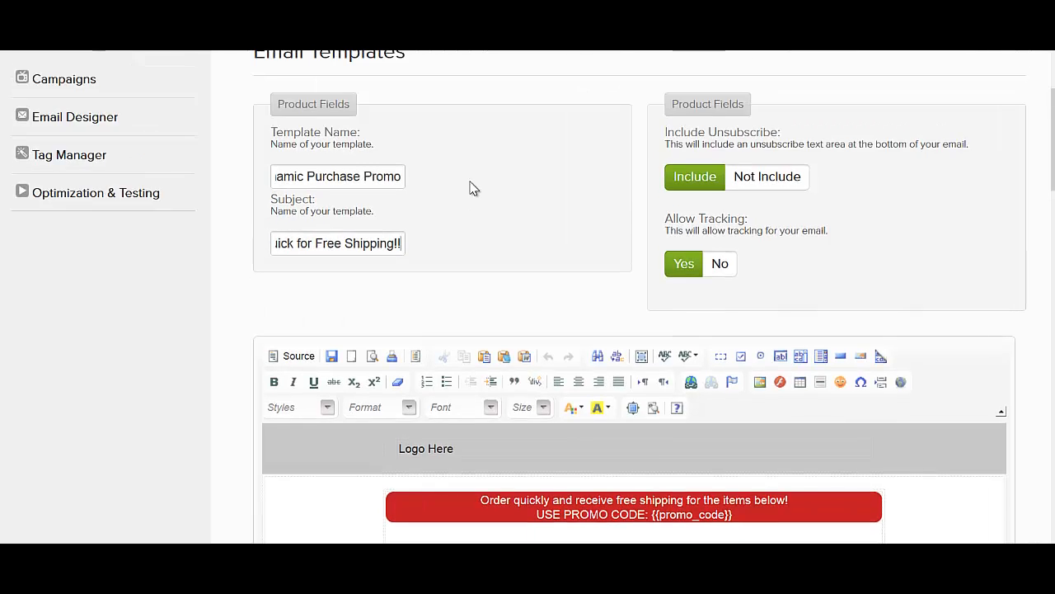
{"action": "scroll", "coordinate": [472, 188], "scroll_direction": "down", "scroll_amount": 2}
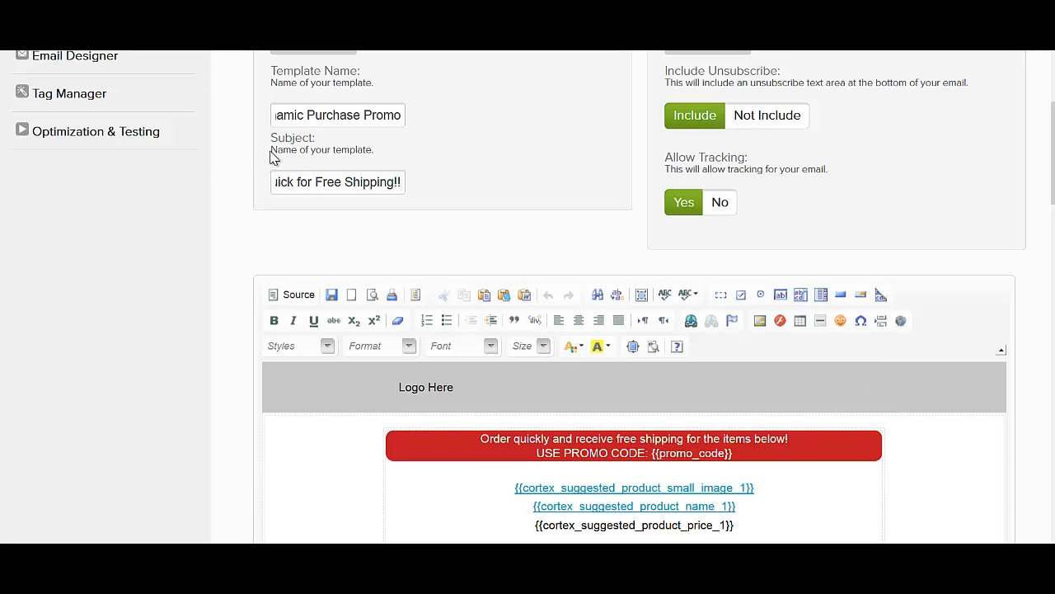
{"action": "scroll", "coordinate": [215, 160], "scroll_direction": "down", "scroll_amount": 3}
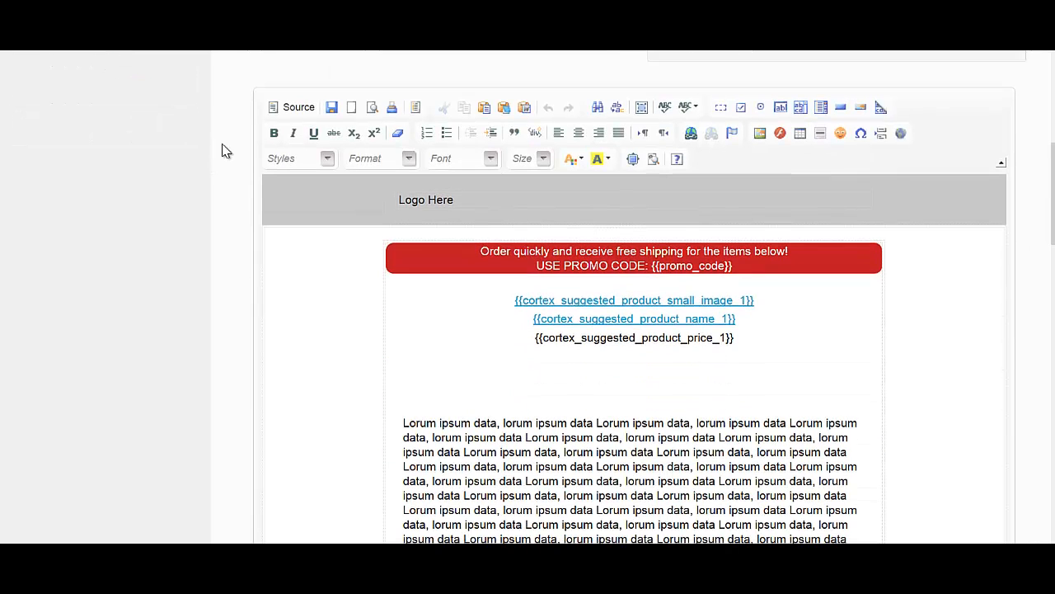
{"action": "left_click", "coordinate": [520, 256]}
{"action": "left_click_drag", "start_coordinate": [521, 259], "coordinate": [635, 262]}
{"action": "key", "text": "BackSpace"}
{"action": "key", "text": "BackSpace"}
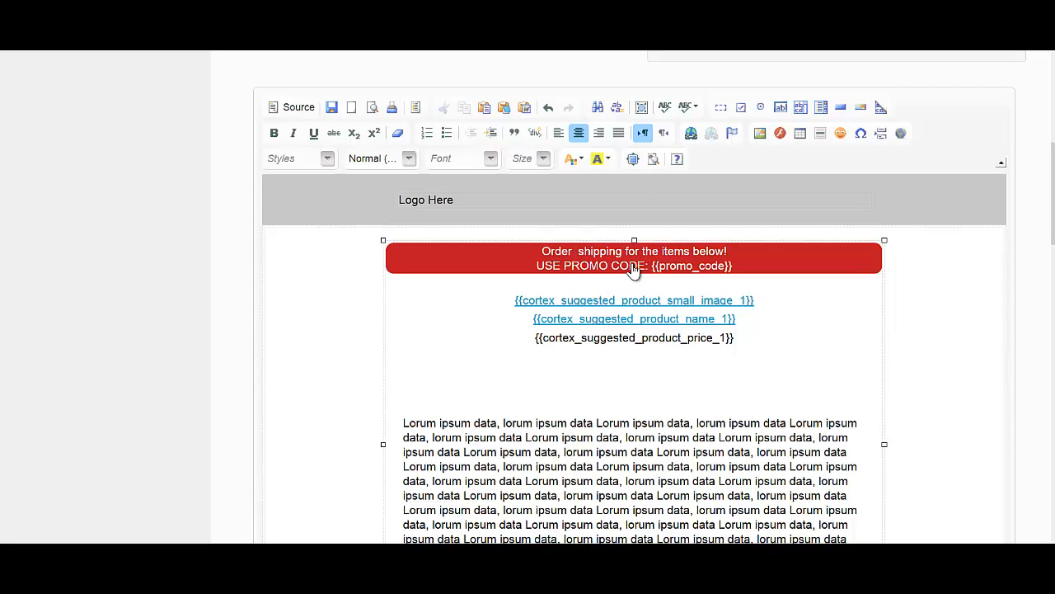
Insert "within the next 3 hours and receive free" after "Order" in the red banner's first line.
{"action": "type", "text": "now"}
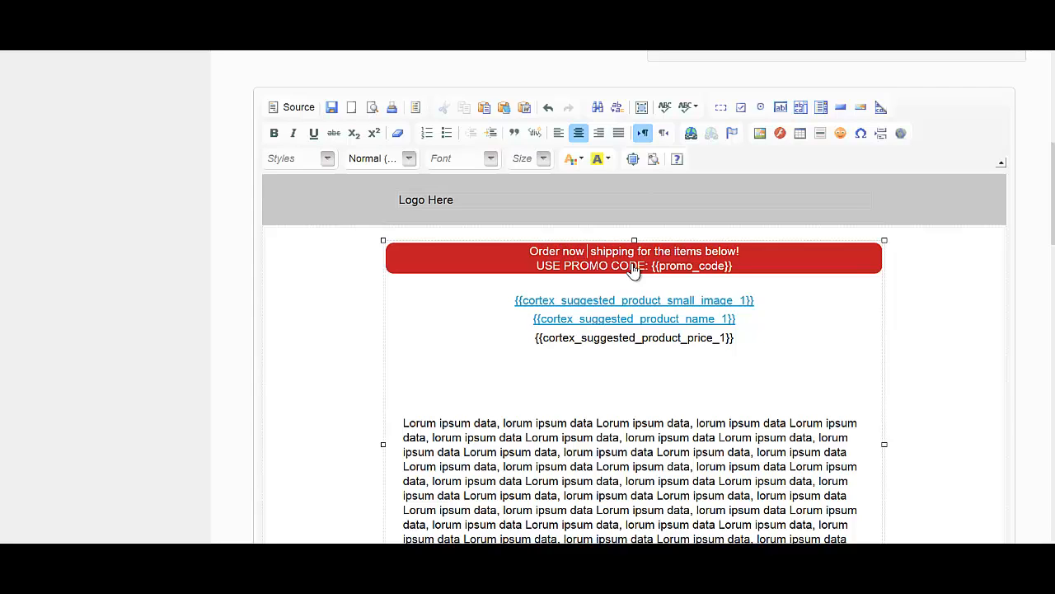
{"action": "key", "text": "BackSpace"}
{"action": "key", "text": "BackSpace"}
{"action": "key", "text": "BackSpace"}
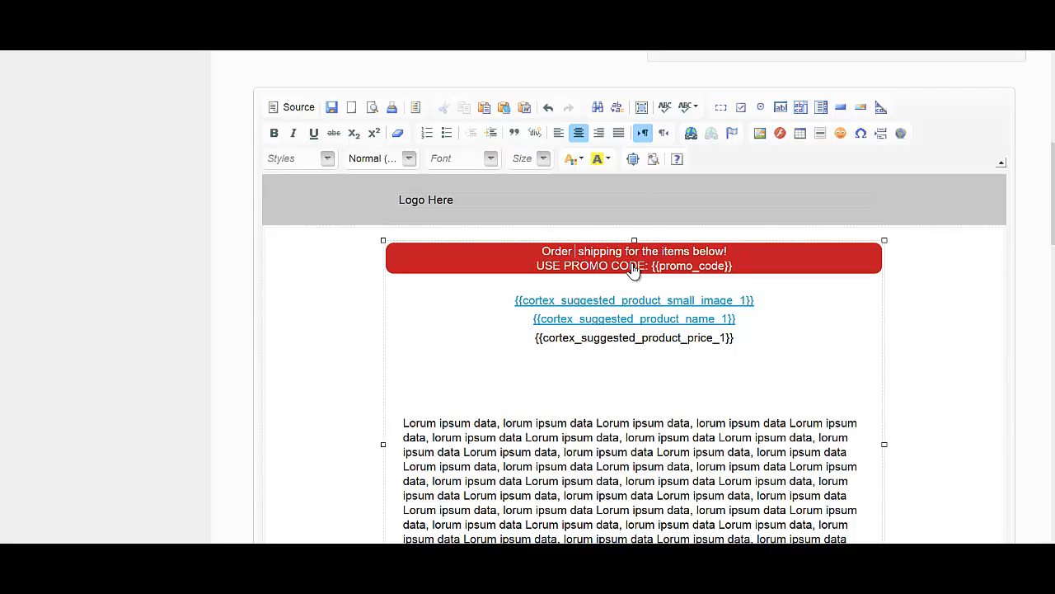
{"action": "type", "text": "within the "}
{"action": "type", "text": "next 3 hours an"}
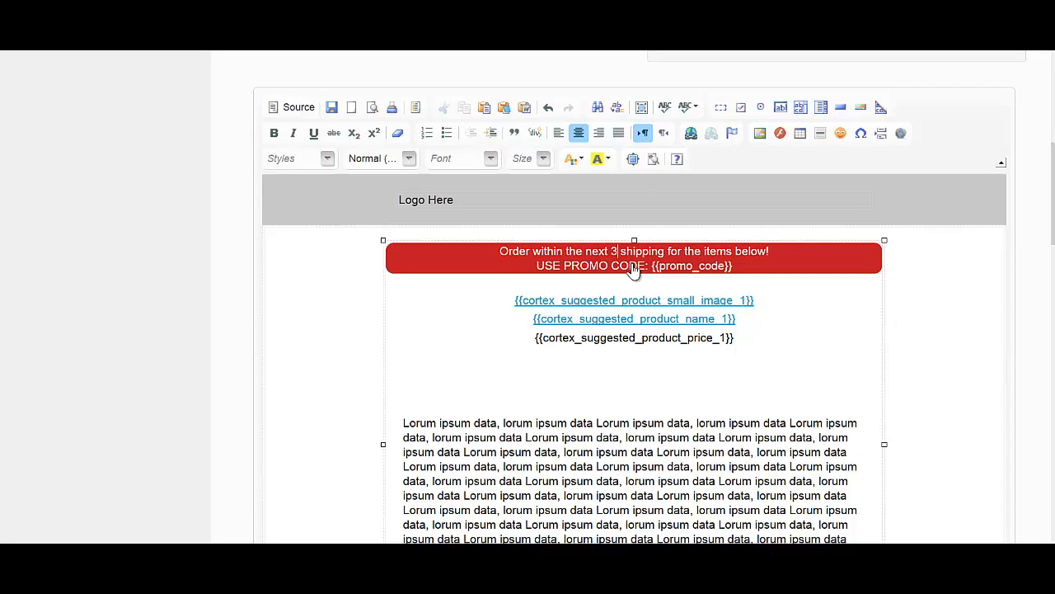
{"action": "type", "text": "d receiv"}
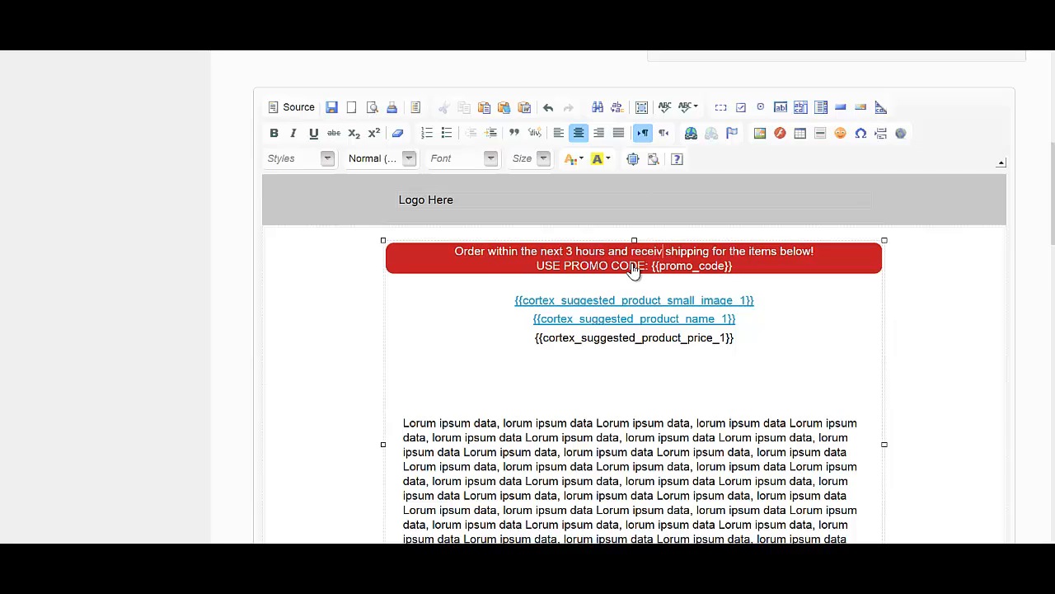
{"action": "type", "text": "e fr"}
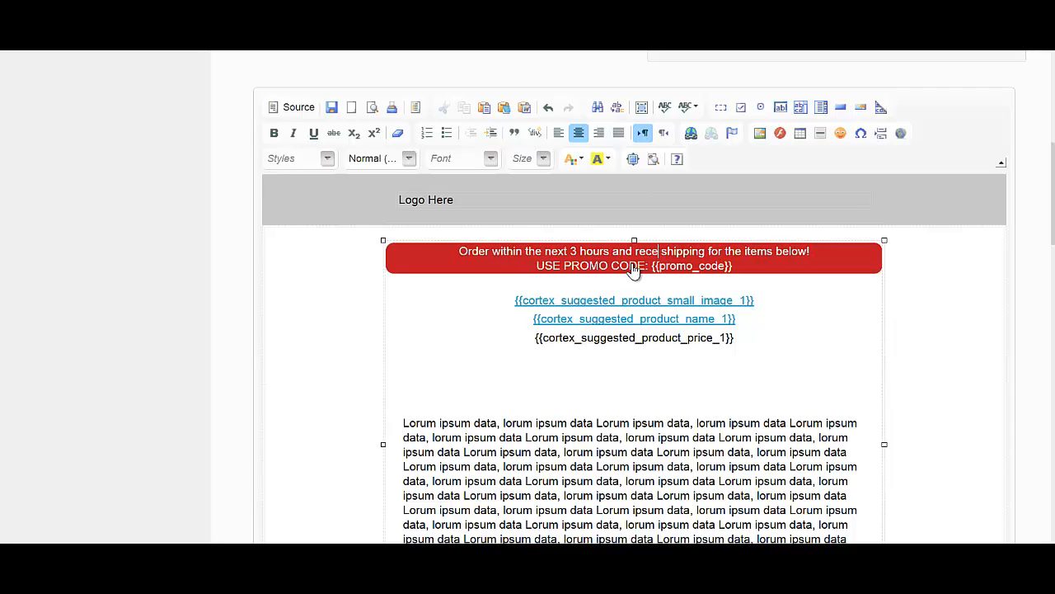
{"action": "type", "text": "ee"}
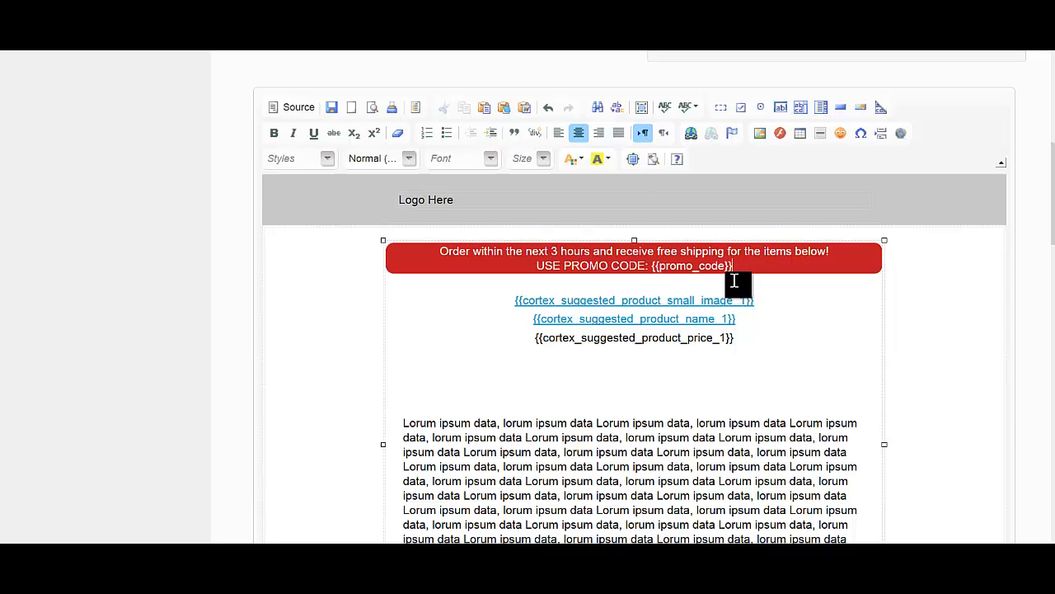
Show the template's HTML source and examine the link code around the suggested product placeholders below the promo banner.
{"action": "scroll", "coordinate": [734, 281], "scroll_direction": "down", "scroll_amount": 2}
{"action": "scroll", "coordinate": [734, 281], "scroll_direction": "up", "scroll_amount": 2}
{"action": "left_click", "coordinate": [295, 114]}
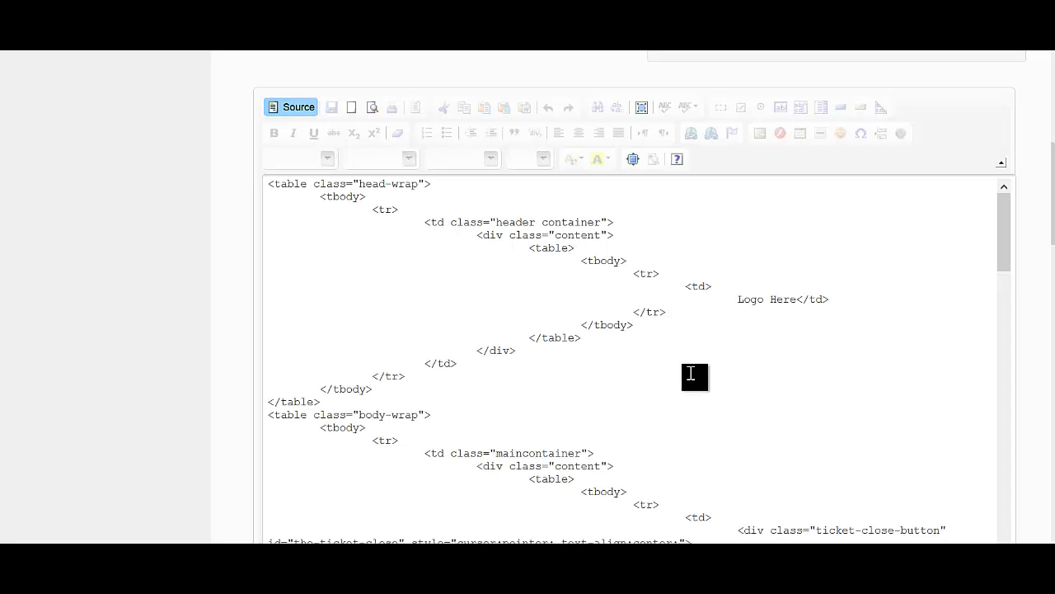
{"action": "scroll", "coordinate": [694, 374], "scroll_direction": "down", "scroll_amount": 3}
{"action": "scroll", "coordinate": [694, 374], "scroll_direction": "down", "scroll_amount": 4}
{"action": "scroll", "coordinate": [700, 385], "scroll_direction": "down", "scroll_amount": 1}
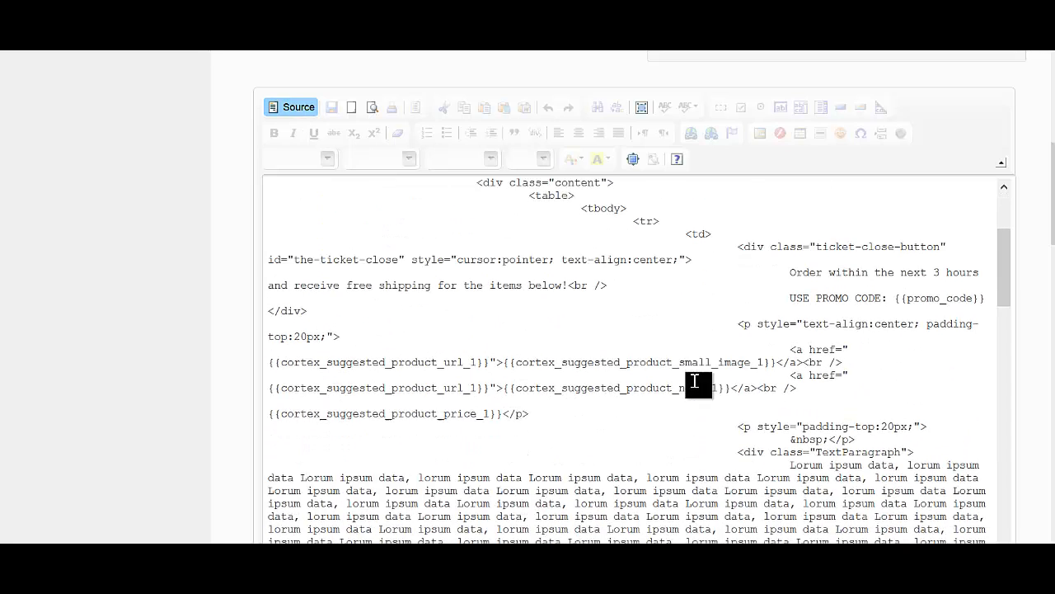
{"action": "left_click_drag", "start_coordinate": [790, 326], "coordinate": [849, 327]}
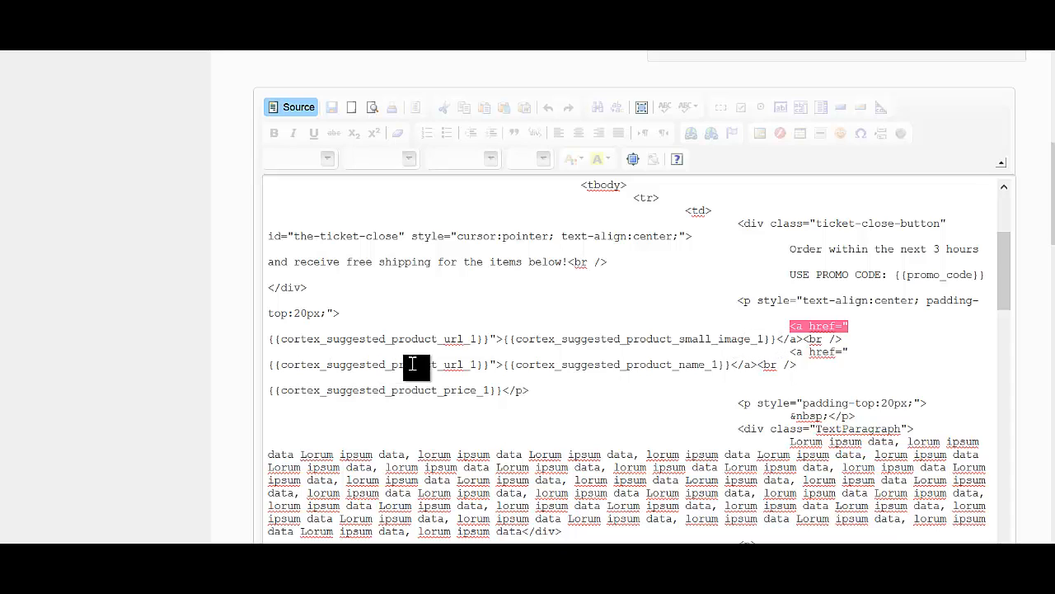
Examine the suggested product name link code in the HTML source and return the template to the visual view.
{"action": "left_click_drag", "start_coordinate": [719, 366], "coordinate": [559, 368]}
{"action": "left_click", "coordinate": [559, 367]}
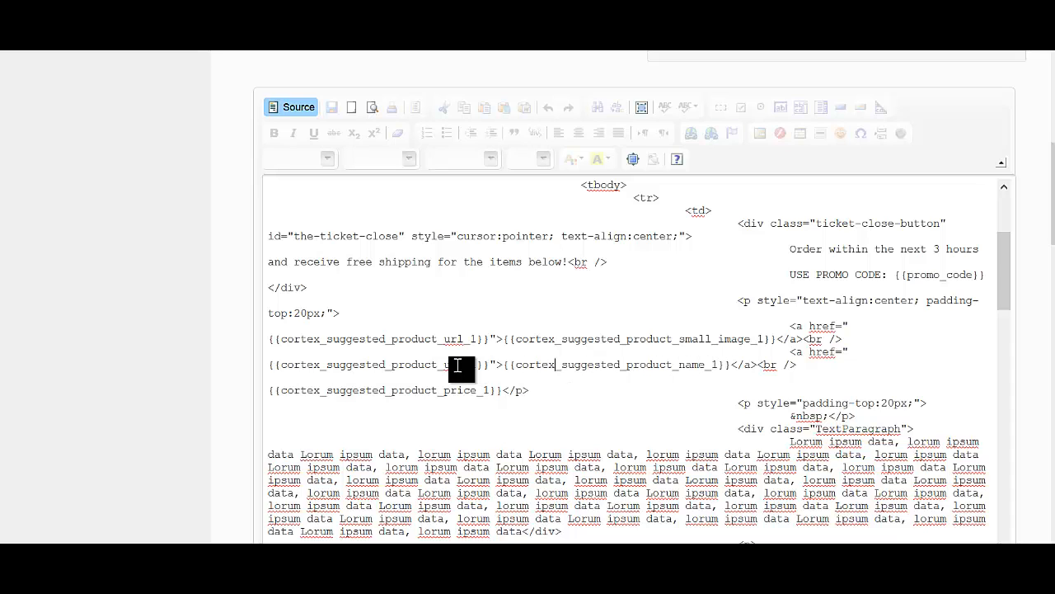
{"action": "left_click_drag", "start_coordinate": [478, 366], "coordinate": [362, 365]}
{"action": "left_click", "coordinate": [362, 365]}
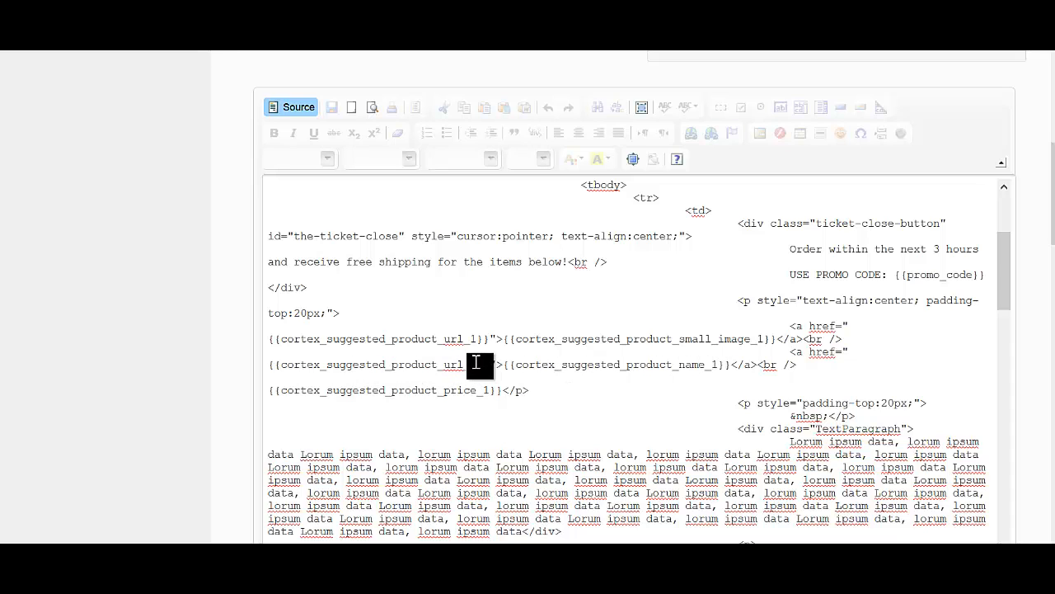
{"action": "left_click", "coordinate": [288, 113]}
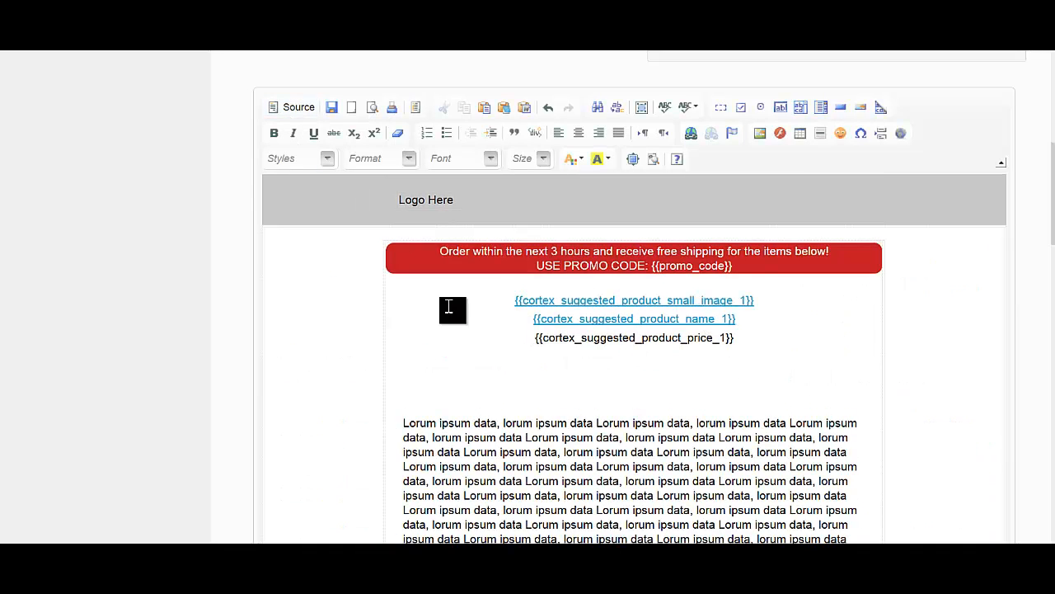
Review the template body from the promo banner to the unsubscribe footer and save the template.
{"action": "scroll", "coordinate": [334, 306], "scroll_direction": "up", "scroll_amount": 2}
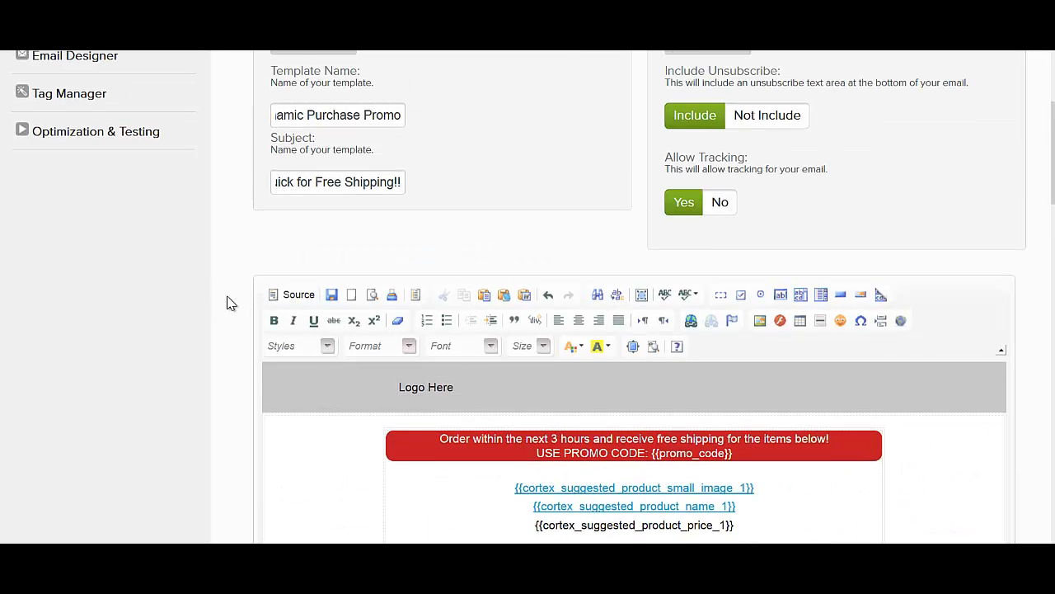
{"action": "scroll", "coordinate": [230, 303], "scroll_direction": "down", "scroll_amount": 5}
{"action": "scroll", "coordinate": [231, 303], "scroll_direction": "up", "scroll_amount": 2}
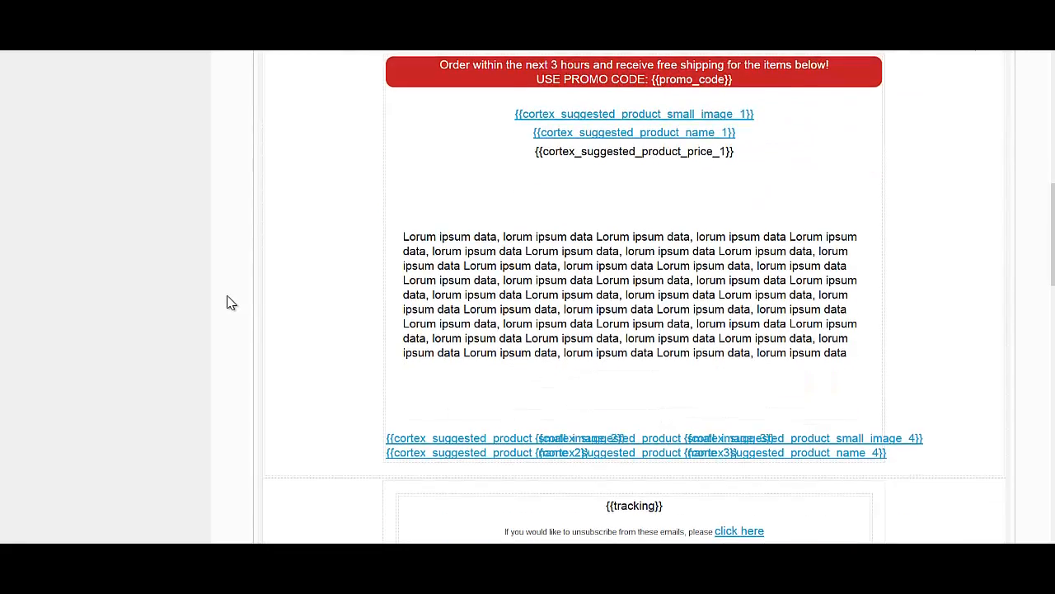
{"action": "scroll", "coordinate": [231, 303], "scroll_direction": "down", "scroll_amount": 4}
{"action": "scroll", "coordinate": [230, 302], "scroll_direction": "down", "scroll_amount": 2}
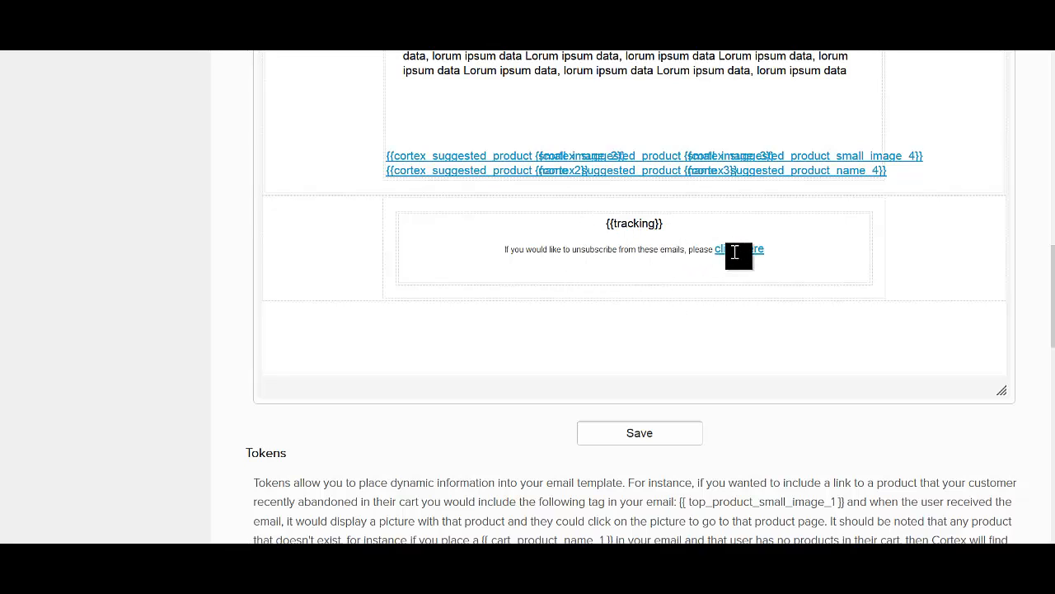
{"action": "left_click", "coordinate": [640, 434]}
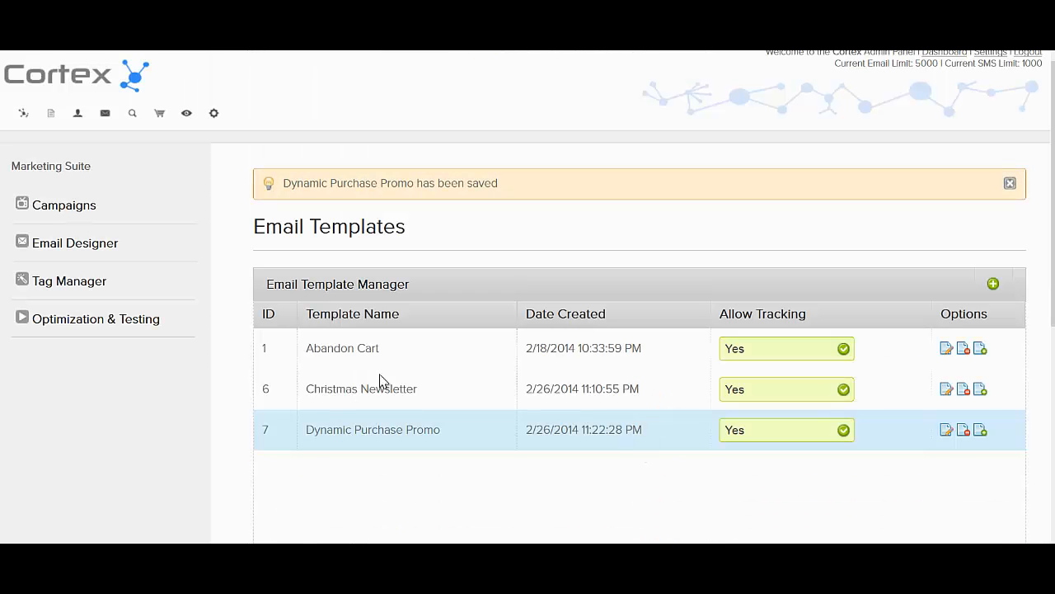
Create a new Online marketing campaign and name it "New Purchase Email".
{"action": "left_click", "coordinate": [78, 213]}
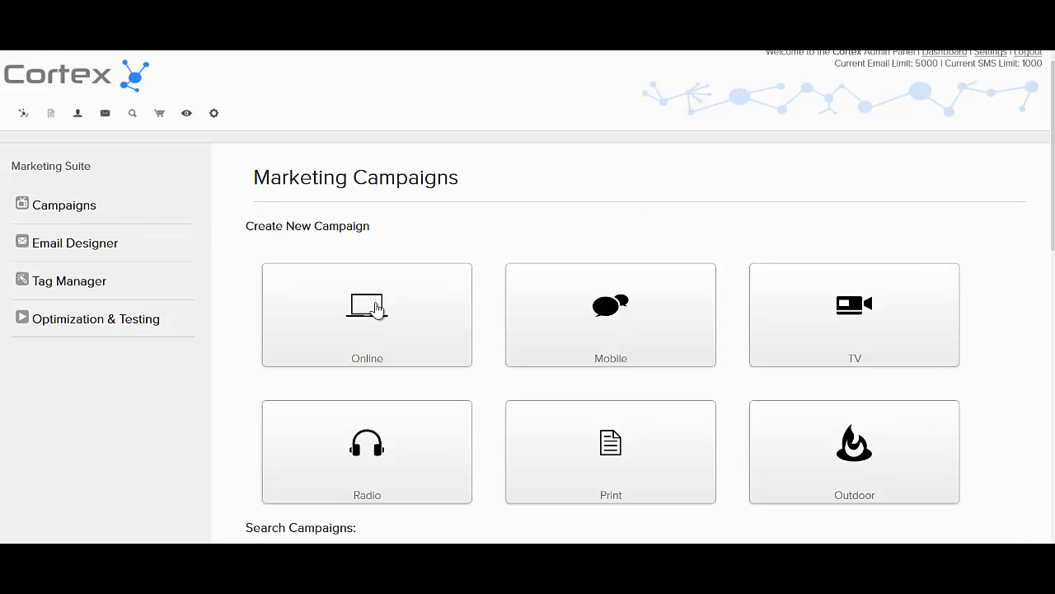
{"action": "left_click", "coordinate": [375, 308]}
{"action": "left_click", "coordinate": [381, 229]}
{"action": "left_click", "coordinate": [381, 229]}
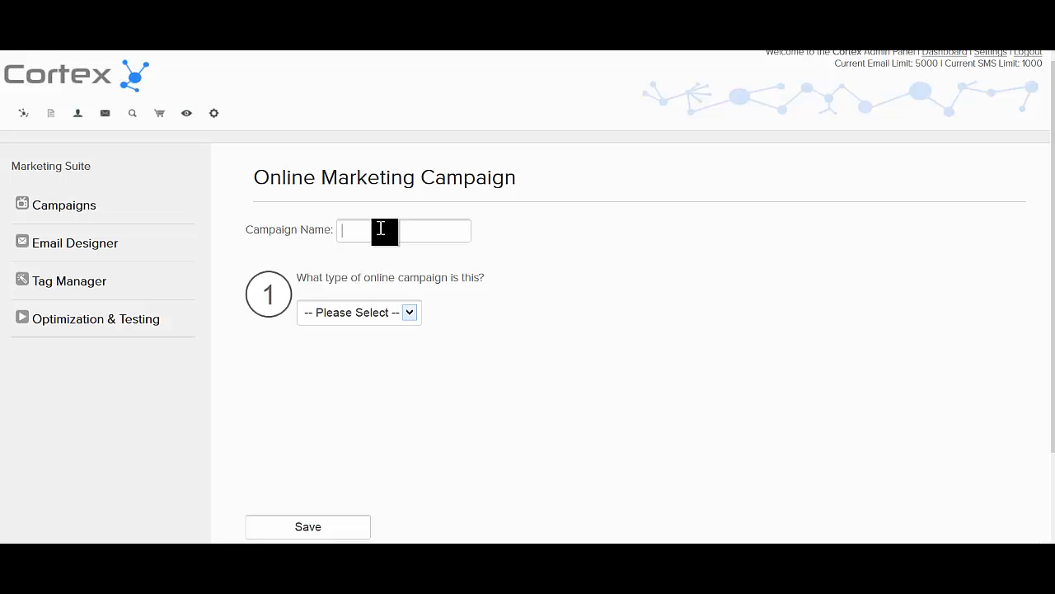
{"action": "type", "text": "New Purchase Email"}
{"action": "key", "text": "Tab"}
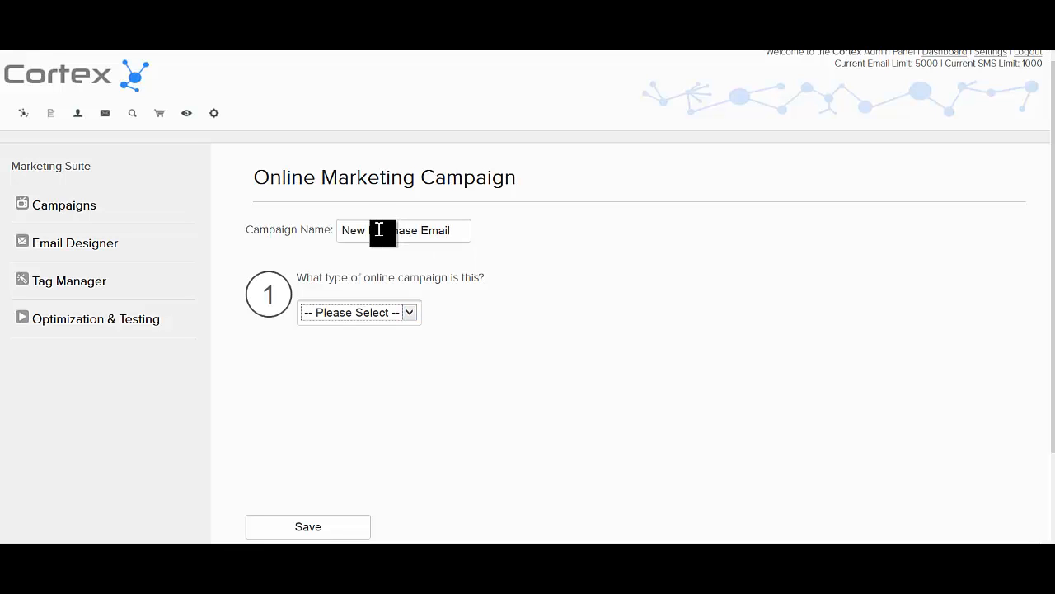
Set the online campaign type to Email and have the email sent as Automatic.
{"action": "scroll", "coordinate": [379, 232], "scroll_direction": "down", "scroll_amount": 2}
{"action": "left_click", "coordinate": [378, 221]}
{"action": "left_click", "coordinate": [350, 257]}
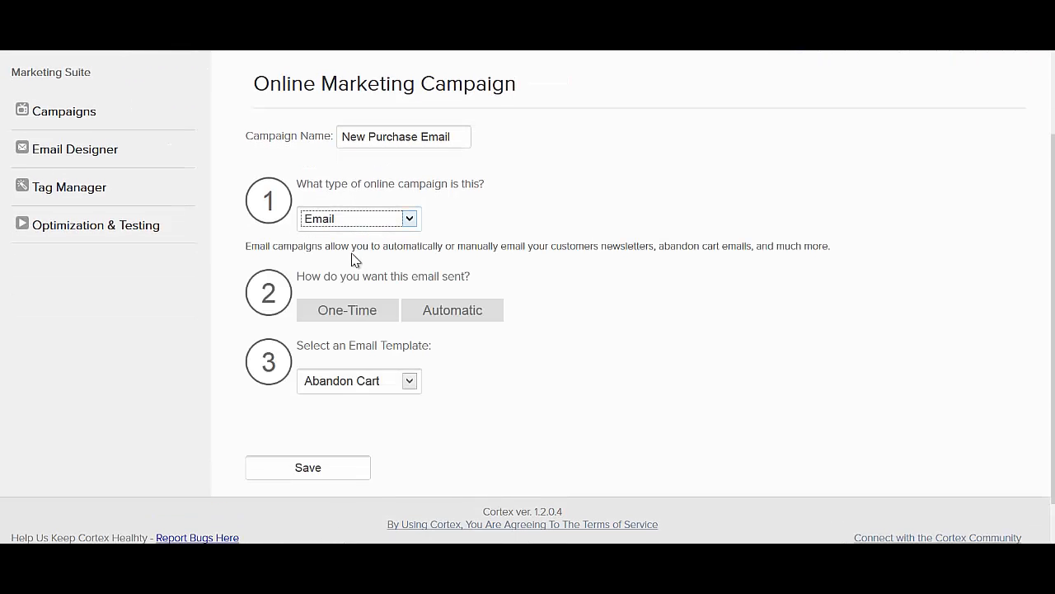
{"action": "left_click", "coordinate": [446, 314]}
{"action": "scroll", "coordinate": [508, 262], "scroll_direction": "down", "scroll_amount": 1}
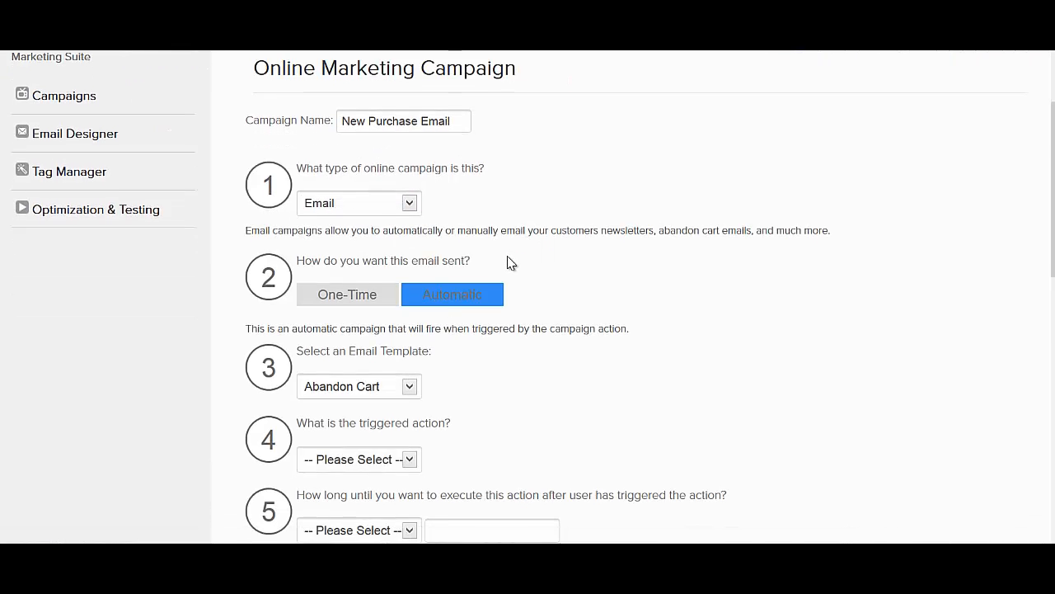
Choose Dynamic Purchase Promo as the campaign's email template and Purchase as the triggered action.
{"action": "scroll", "coordinate": [508, 262], "scroll_direction": "down", "scroll_amount": 3}
{"action": "left_click", "coordinate": [365, 221]}
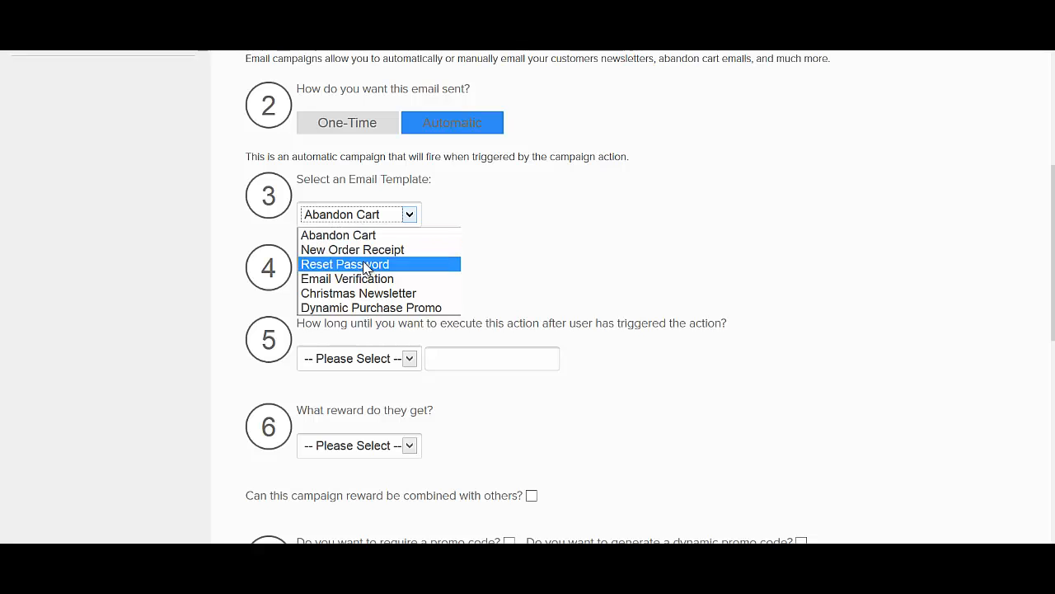
{"action": "left_click", "coordinate": [370, 305]}
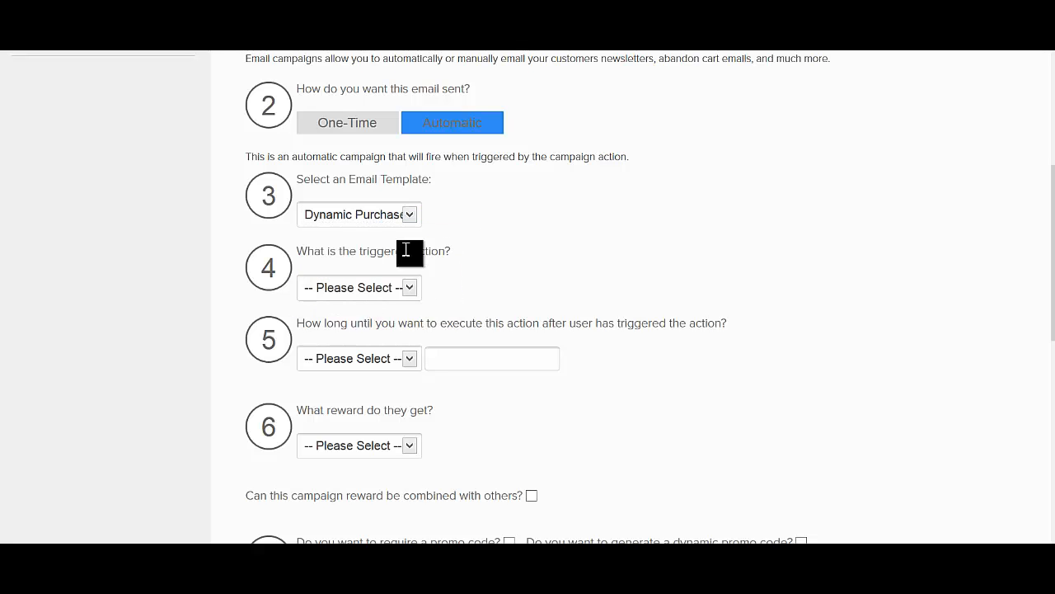
{"action": "left_click", "coordinate": [353, 291]}
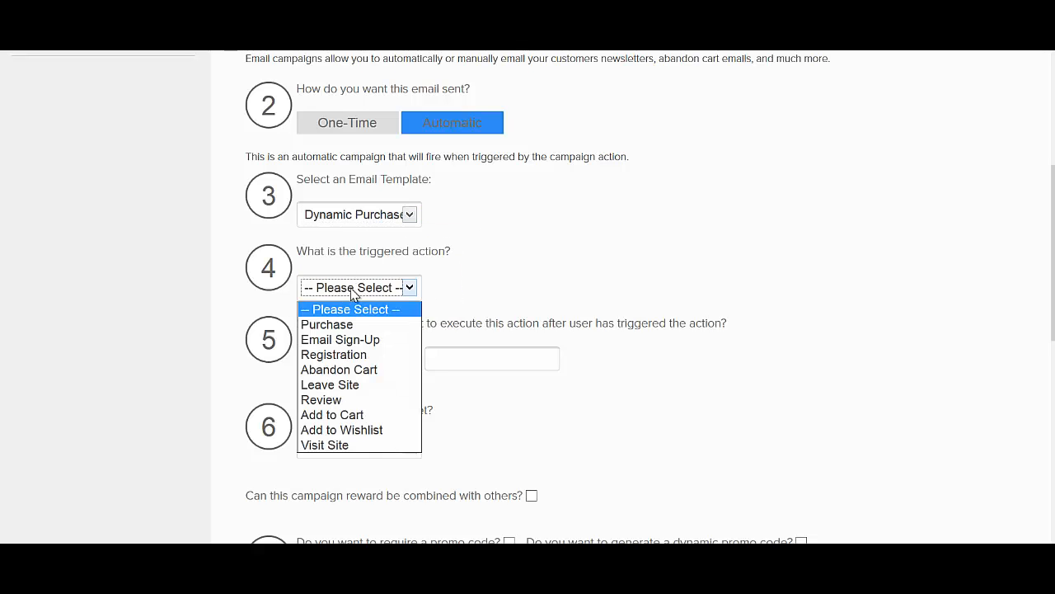
{"action": "left_click", "coordinate": [328, 324]}
Set the campaign to execute Immediately after the trigger, with Free Shipping as the reward.
{"action": "scroll", "coordinate": [497, 277], "scroll_direction": "down", "scroll_amount": 2}
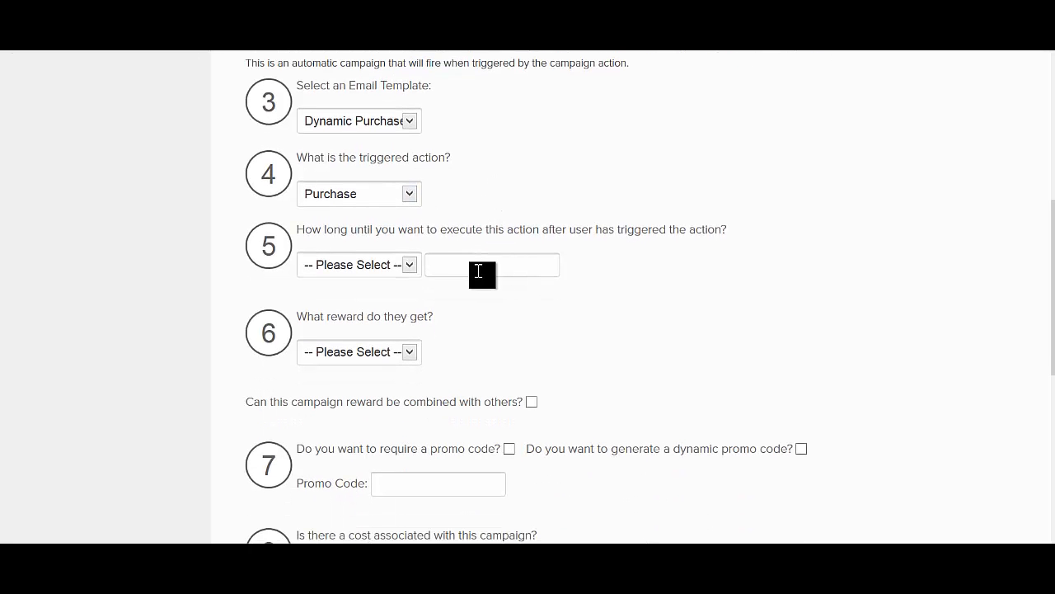
{"action": "left_click", "coordinate": [409, 264]}
{"action": "left_click", "coordinate": [361, 300]}
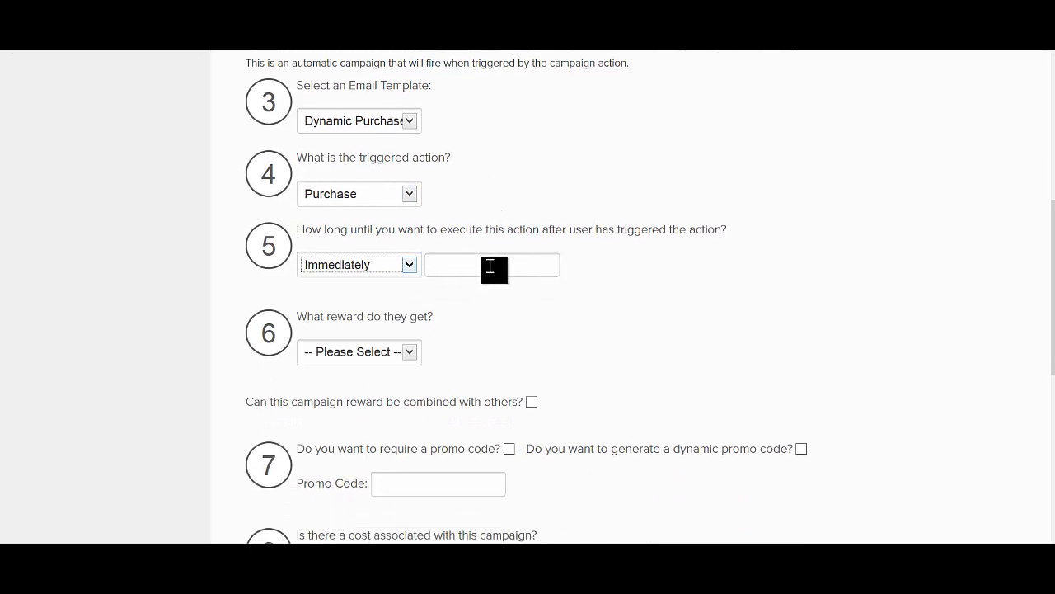
{"action": "left_click", "coordinate": [481, 240]}
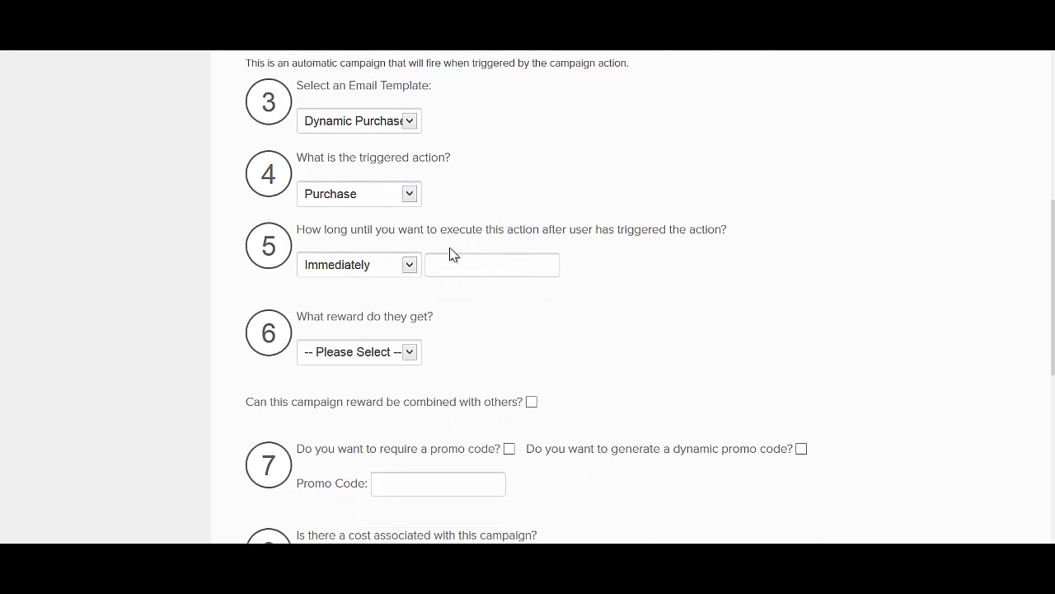
{"action": "left_click", "coordinate": [362, 352]}
{"action": "scroll", "coordinate": [365, 294], "scroll_direction": "down", "scroll_amount": 1}
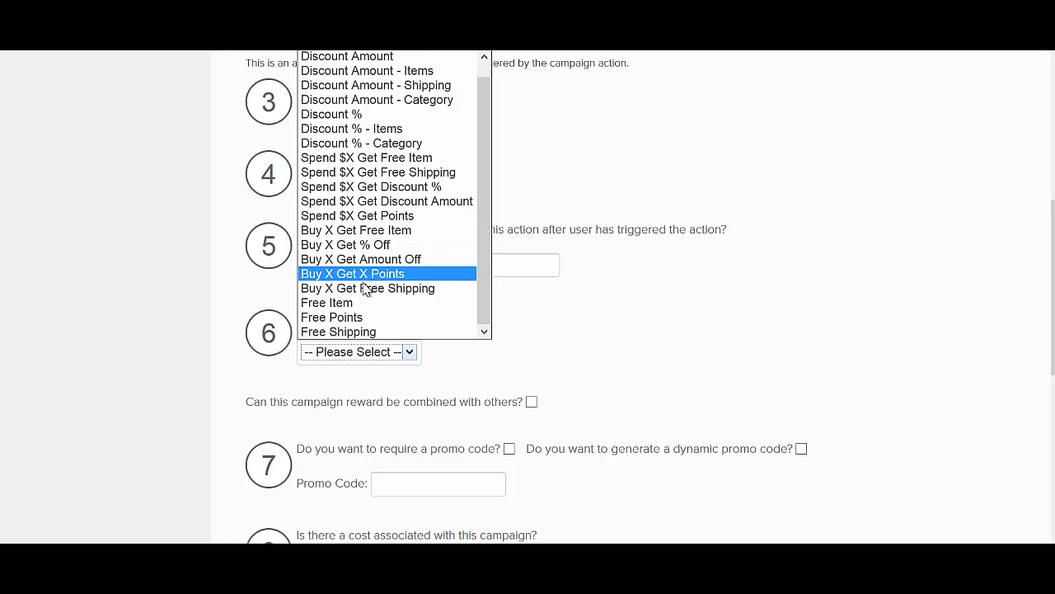
{"action": "left_click", "coordinate": [365, 332]}
Enable generation of a dynamic promo code for the campaign and make it expire after 3 hours.
{"action": "scroll", "coordinate": [532, 334], "scroll_direction": "down", "scroll_amount": 2}
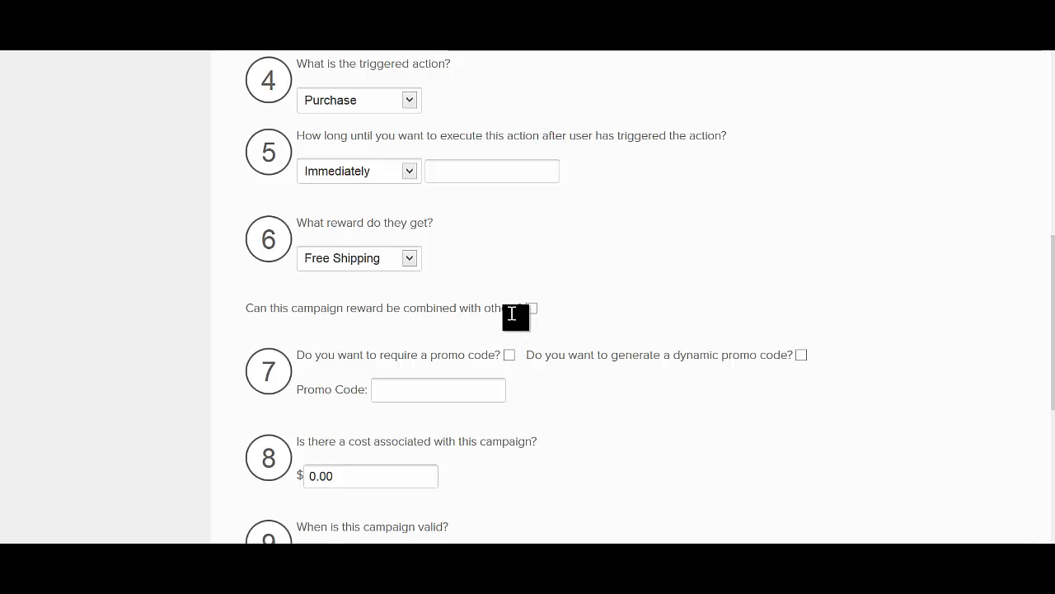
{"action": "scroll", "coordinate": [516, 316], "scroll_direction": "down", "scroll_amount": 2}
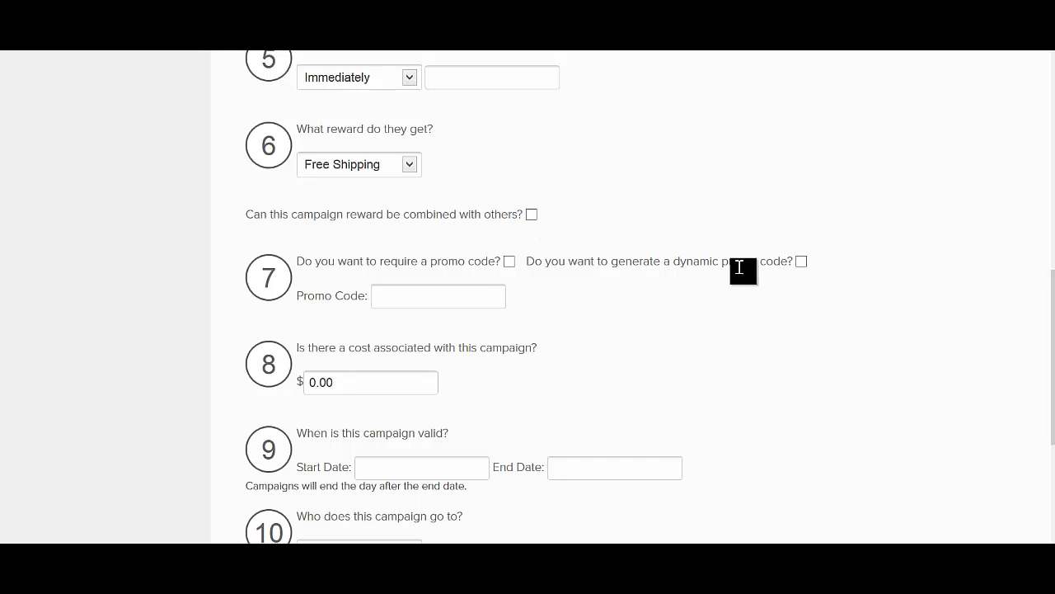
{"action": "left_click", "coordinate": [801, 261]}
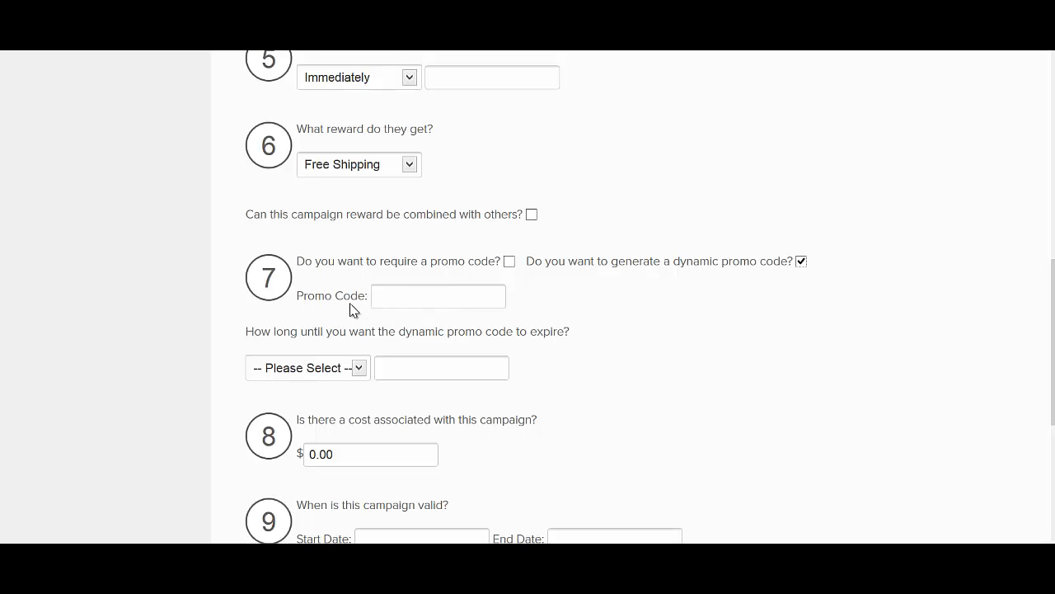
{"action": "scroll", "coordinate": [380, 307], "scroll_direction": "down", "scroll_amount": 2}
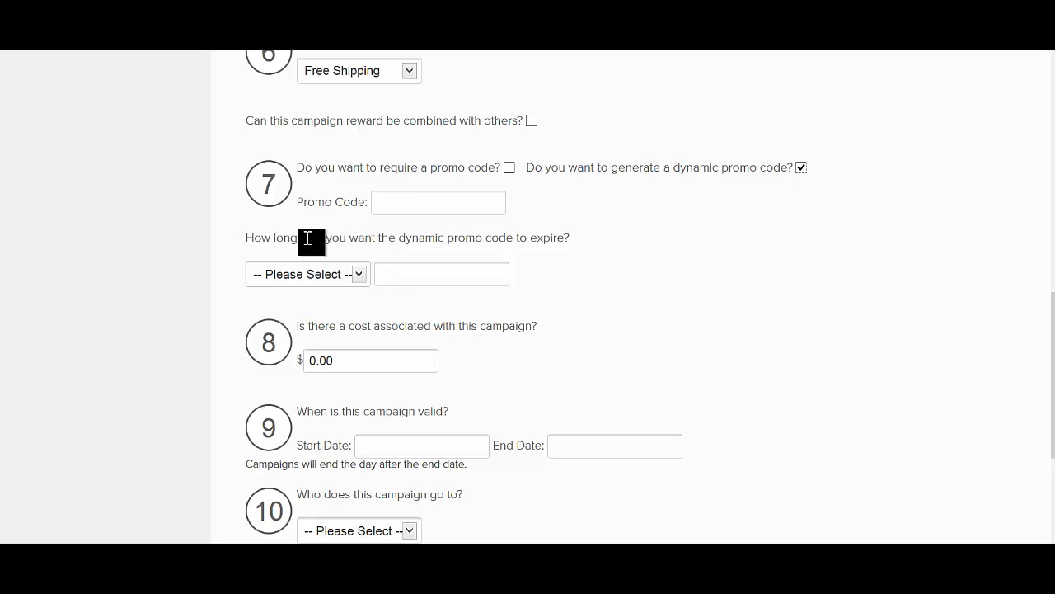
{"action": "left_click", "coordinate": [339, 277]}
{"action": "left_click", "coordinate": [300, 341]}
{"action": "left_click", "coordinate": [442, 284]}
{"action": "type", "text": "3"}
{"action": "scroll", "coordinate": [582, 271], "scroll_direction": "down", "scroll_amount": 2}
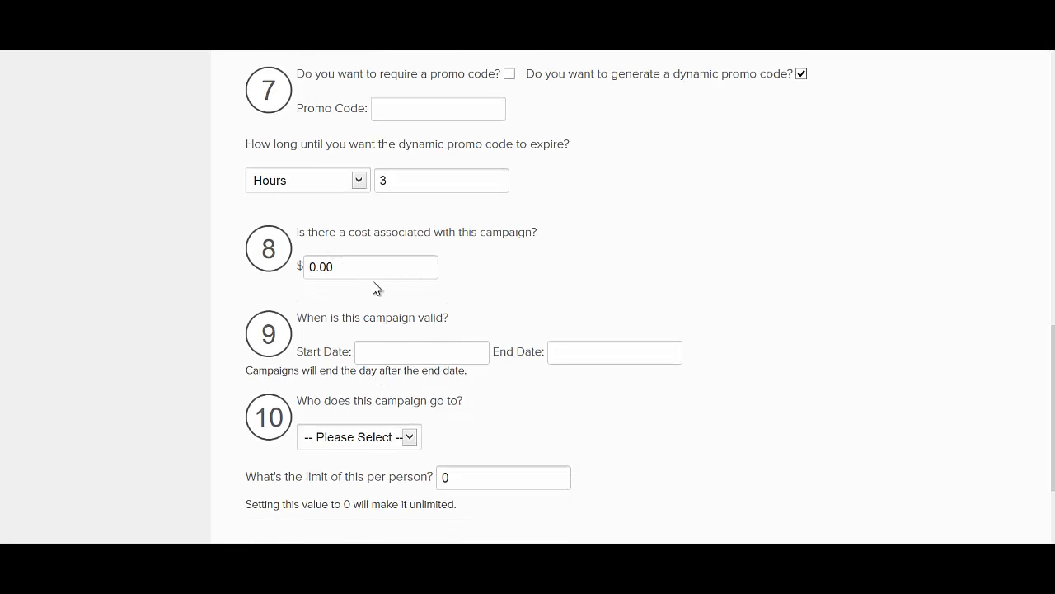
Set the campaign's validity period from 02/25/2014 to 03/31/2014.
{"action": "left_click", "coordinate": [380, 355]}
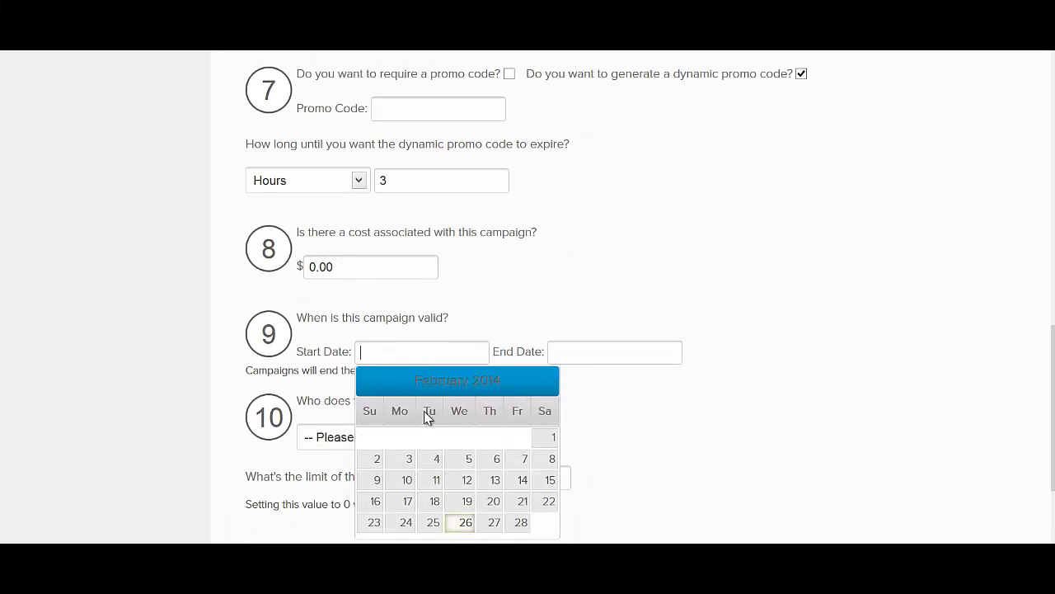
{"action": "left_click", "coordinate": [431, 522]}
{"action": "left_click", "coordinate": [580, 354]}
{"action": "left_click", "coordinate": [739, 379]}
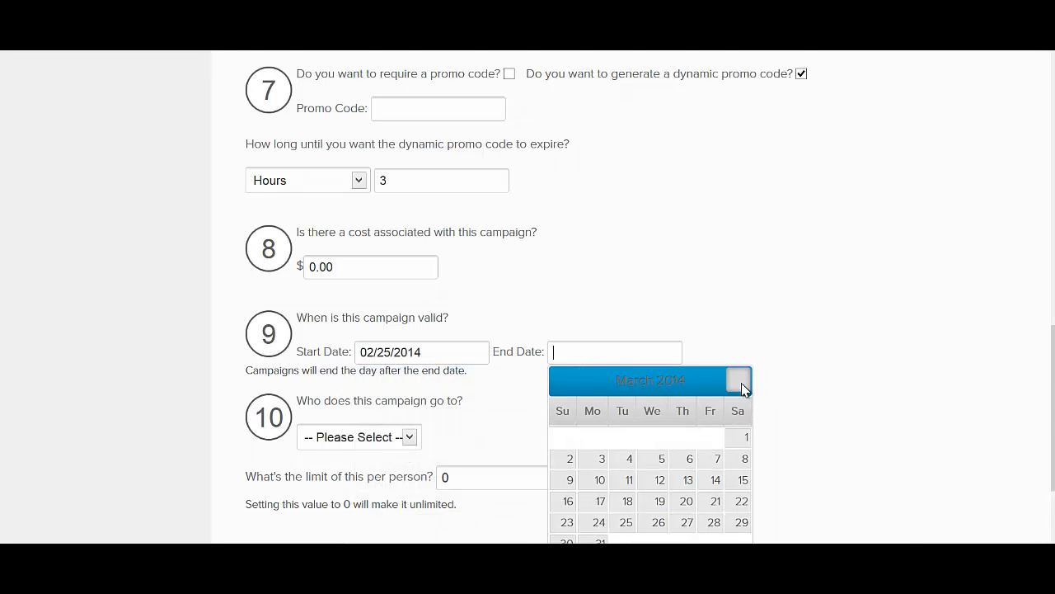
{"action": "left_click", "coordinate": [590, 537]}
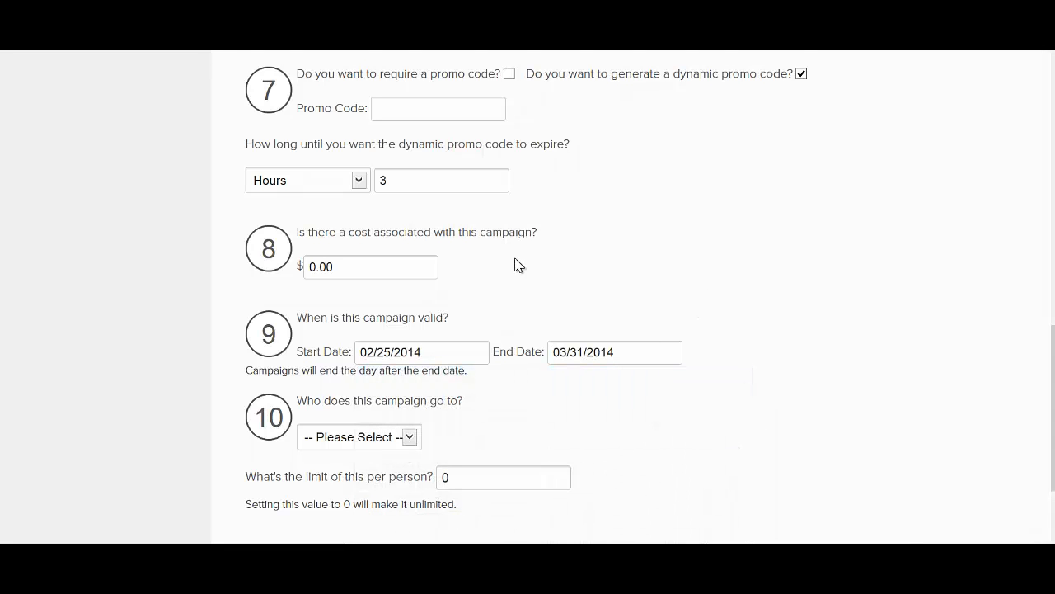
Send the campaign to Everyone and set the limit per person to 1.
{"action": "scroll", "coordinate": [517, 265], "scroll_direction": "down", "scroll_amount": 3}
{"action": "left_click", "coordinate": [346, 272]}
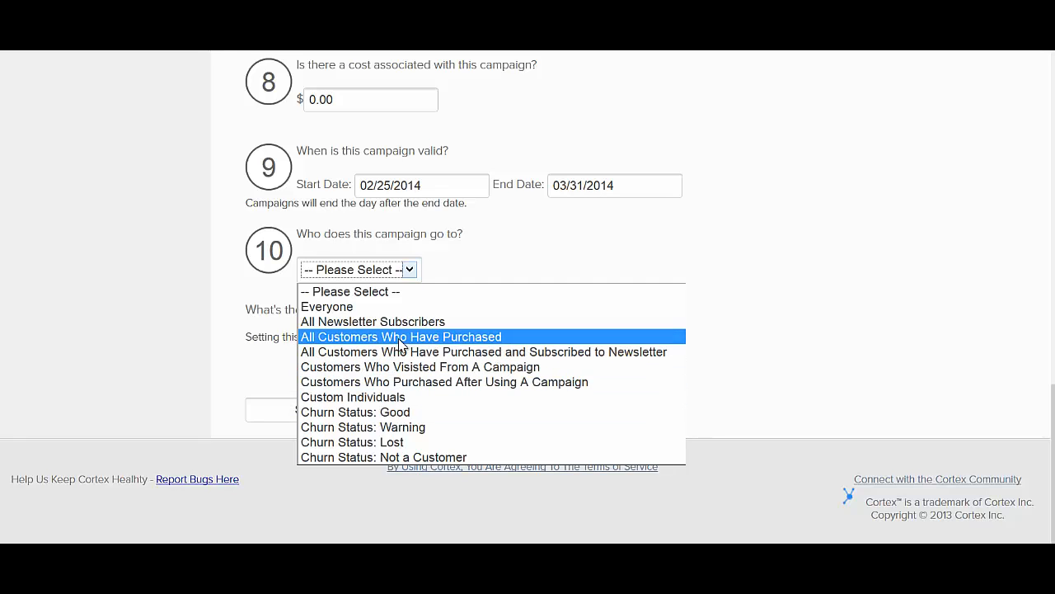
{"action": "left_click", "coordinate": [367, 307]}
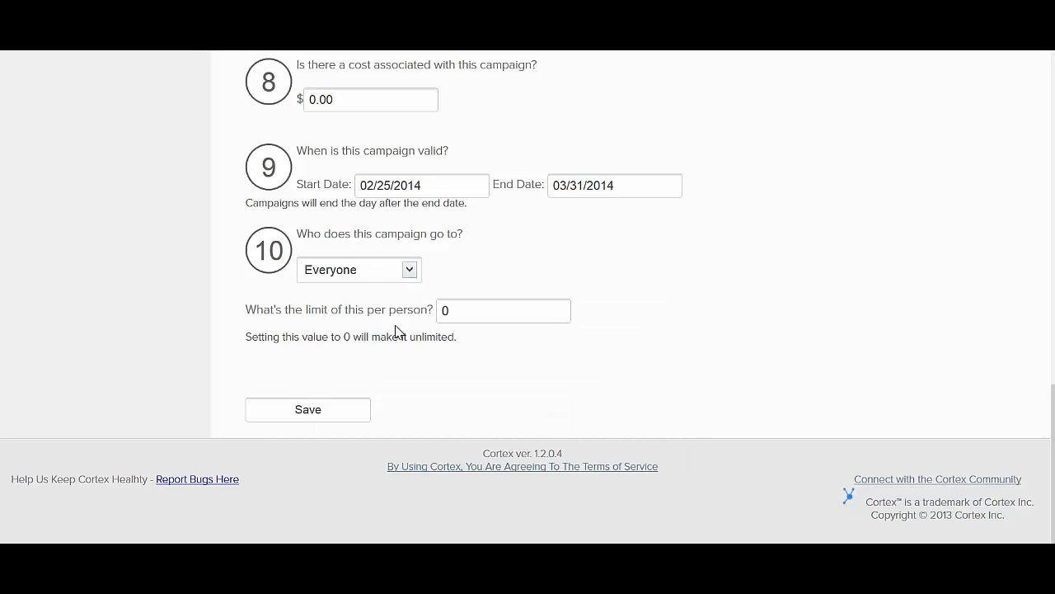
{"action": "double_click", "coordinate": [444, 310]}
{"action": "type", "text": "1"}
Review the completed campaign settings and save the campaign.
{"action": "scroll", "coordinate": [456, 321], "scroll_direction": "up", "scroll_amount": 8}
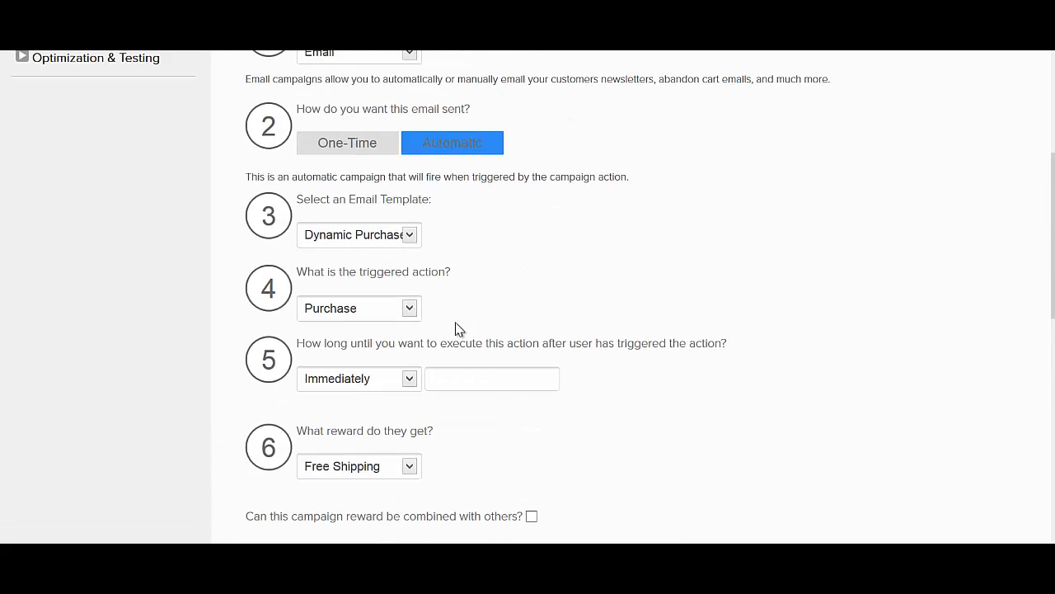
{"action": "scroll", "coordinate": [458, 326], "scroll_direction": "down", "scroll_amount": 10}
{"action": "left_click", "coordinate": [328, 408]}
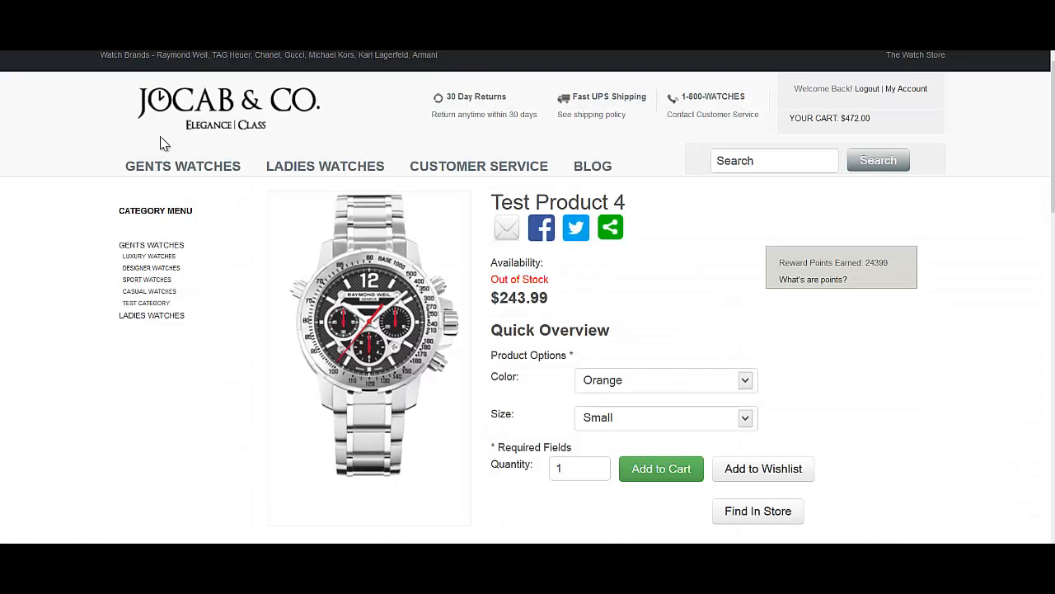
Switch to the Jocab & Co. store and open the Galen 'Echo' Necklace product page from the Gents Watches category.
{"action": "left_click", "coordinate": [188, 168]}
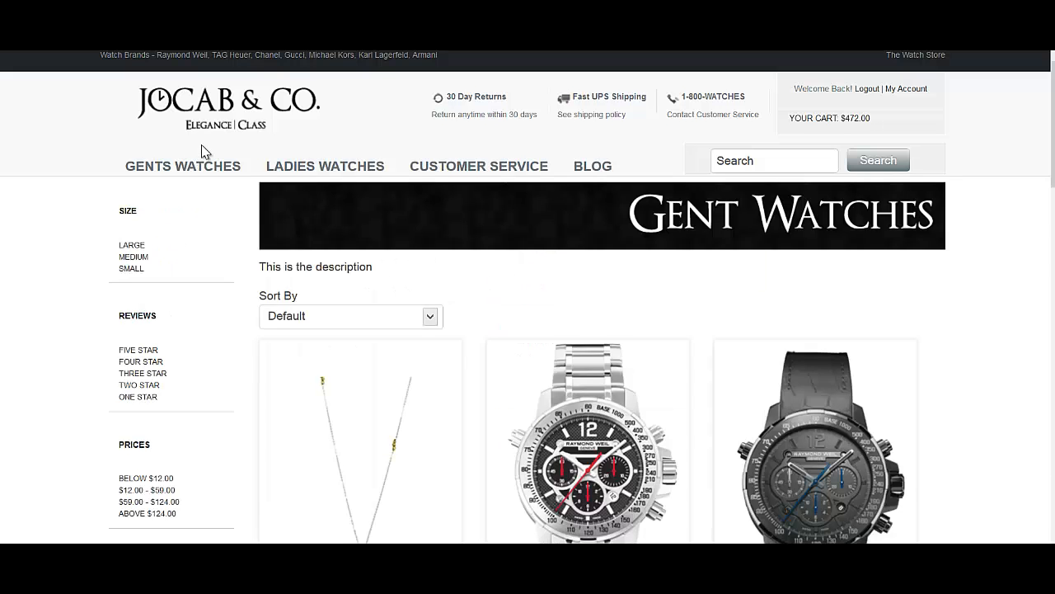
{"action": "scroll", "coordinate": [201, 148], "scroll_direction": "down", "scroll_amount": 3}
{"action": "scroll", "coordinate": [254, 144], "scroll_direction": "up", "scroll_amount": 1}
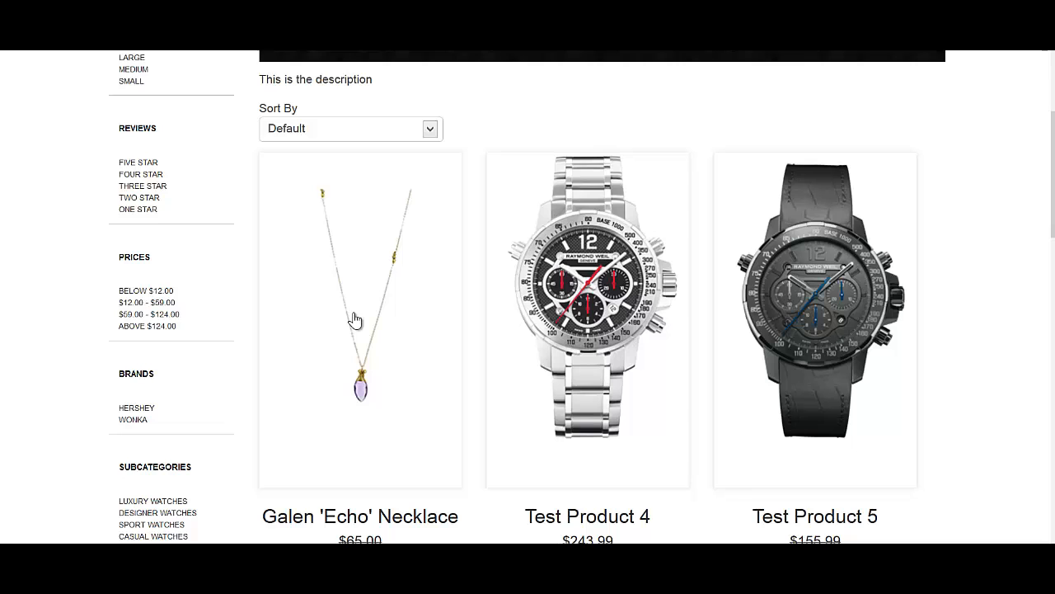
{"action": "left_click", "coordinate": [353, 311]}
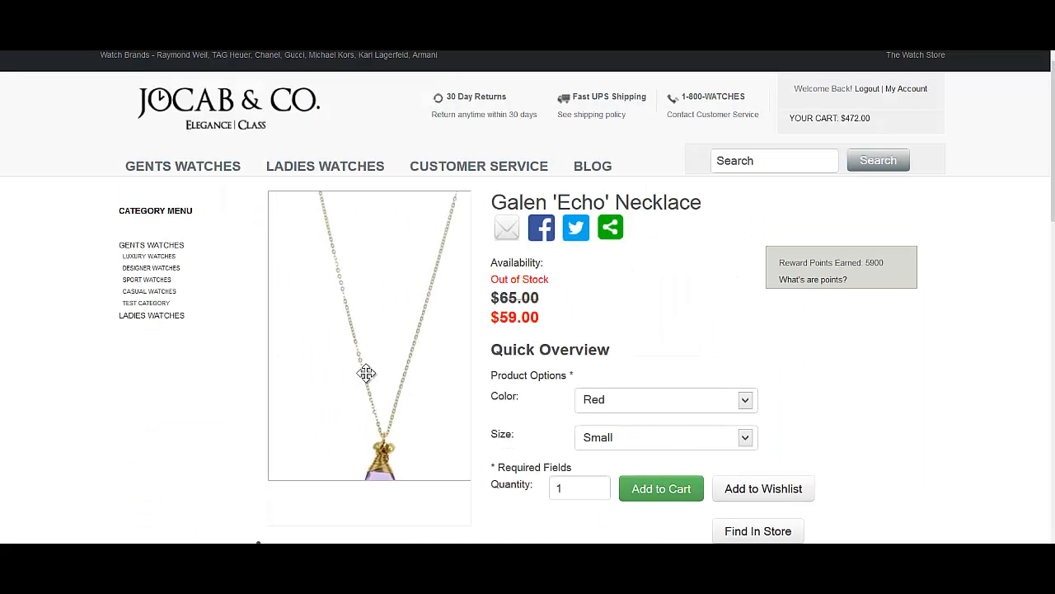
{"action": "scroll", "coordinate": [487, 379], "scroll_direction": "down", "scroll_amount": 2}
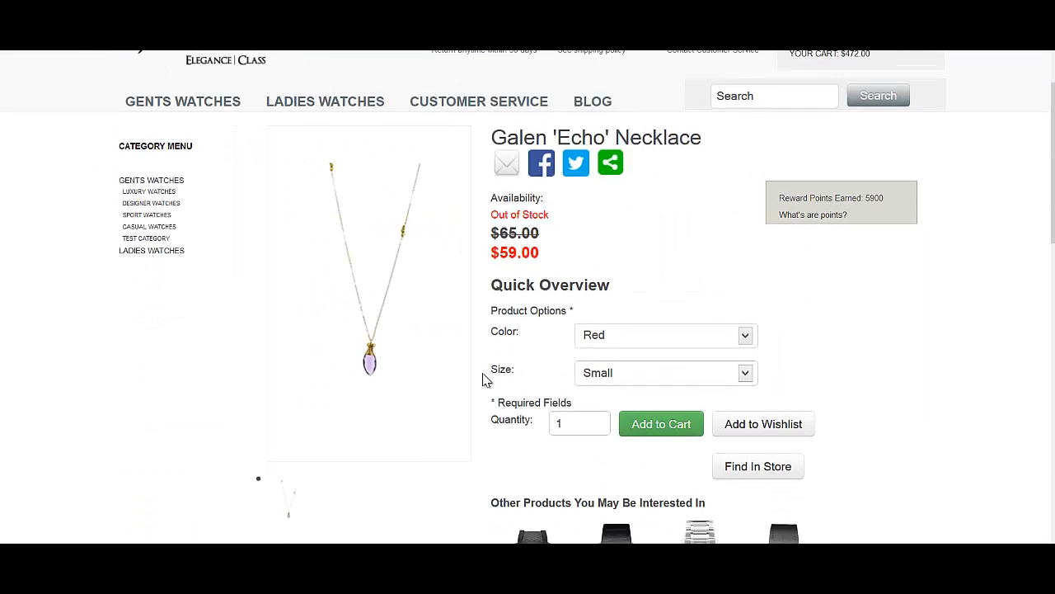
{"action": "scroll", "coordinate": [481, 372], "scroll_direction": "up", "scroll_amount": 2}
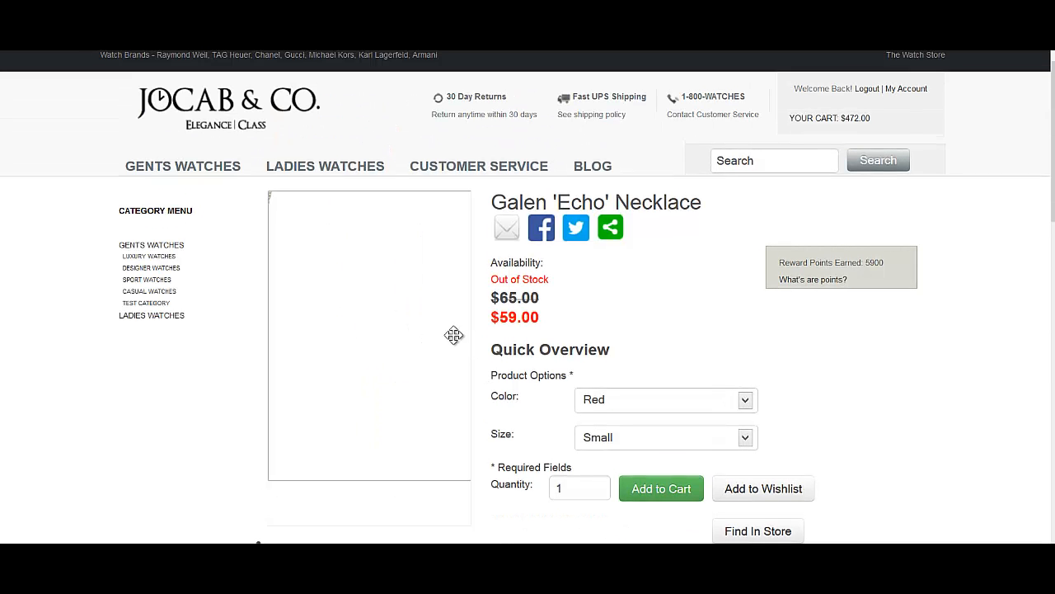
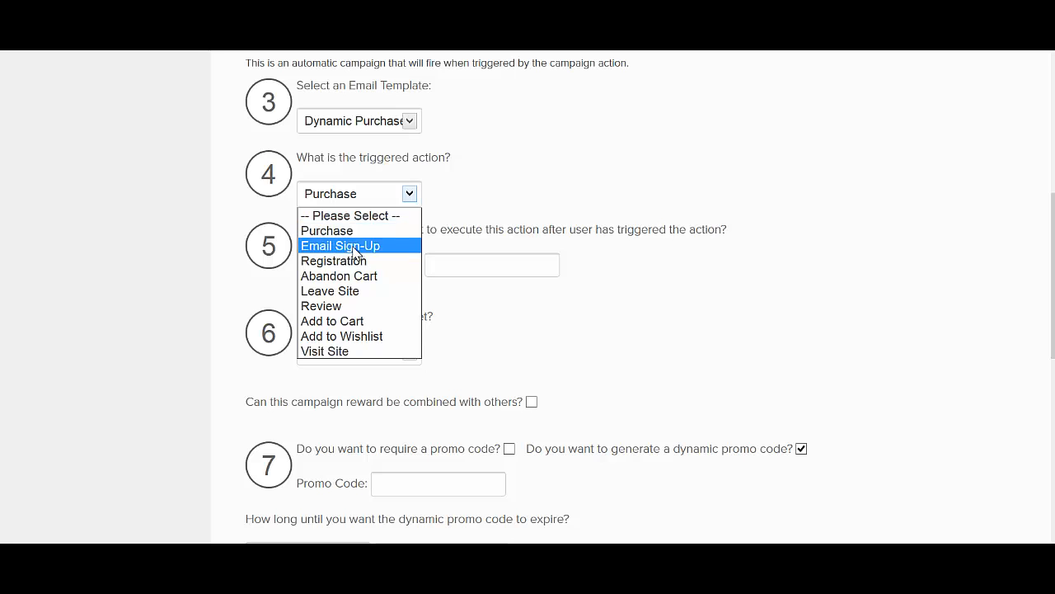
Set the campaign's triggered action to Abandon Cart.
{"action": "left_click", "coordinate": [356, 279]}
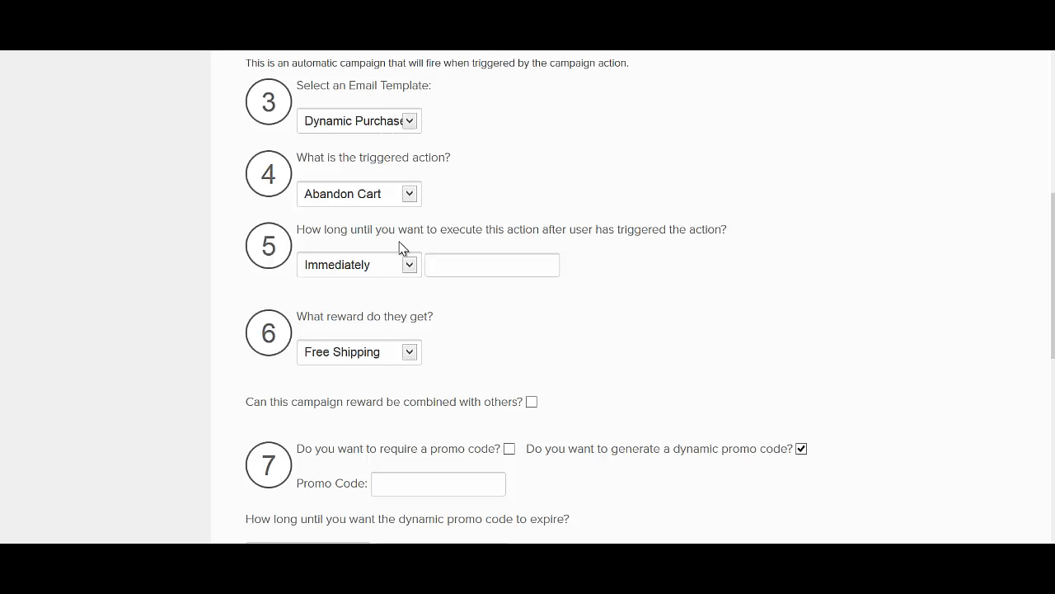
{"action": "left_click", "coordinate": [356, 196]}
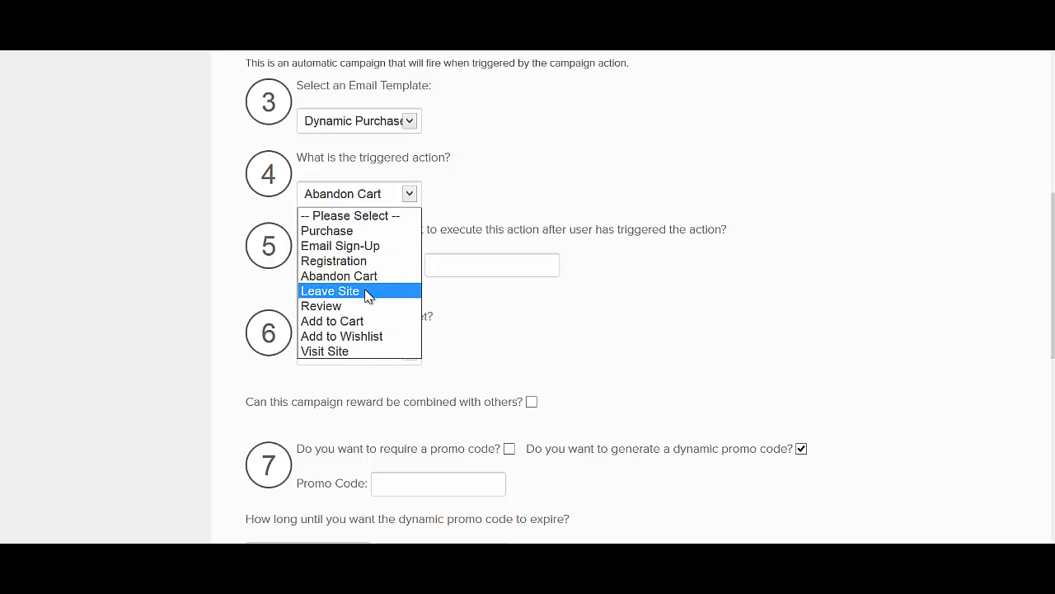
{"action": "left_click", "coordinate": [498, 159]}
Switch the New Purchase Email campaign's sending method to One-Time and look over the settings it offers.
{"action": "scroll", "coordinate": [498, 158], "scroll_direction": "up", "scroll_amount": 2}
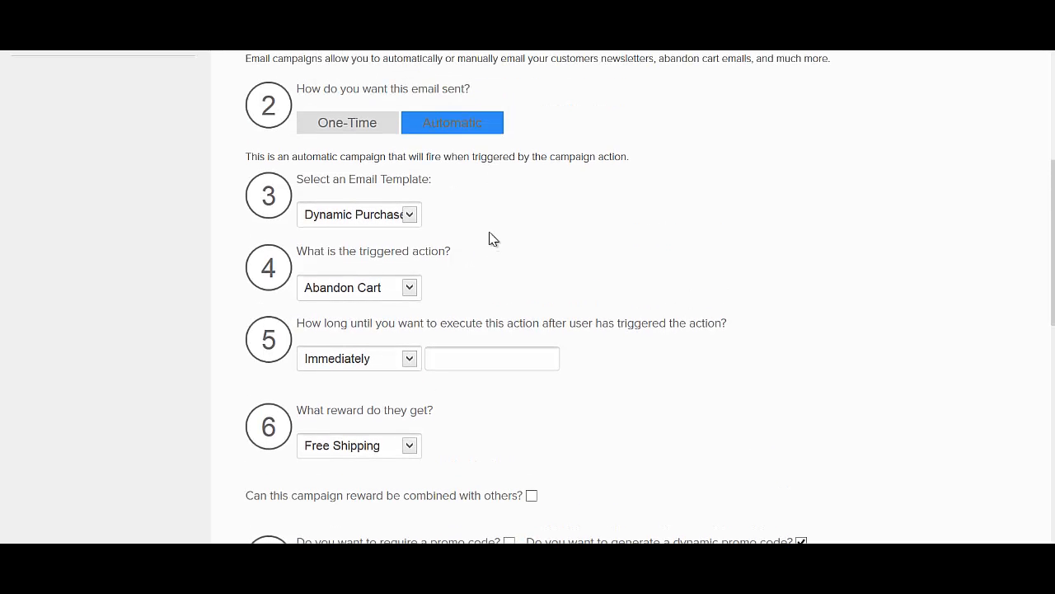
{"action": "scroll", "coordinate": [484, 238], "scroll_direction": "up", "scroll_amount": 6}
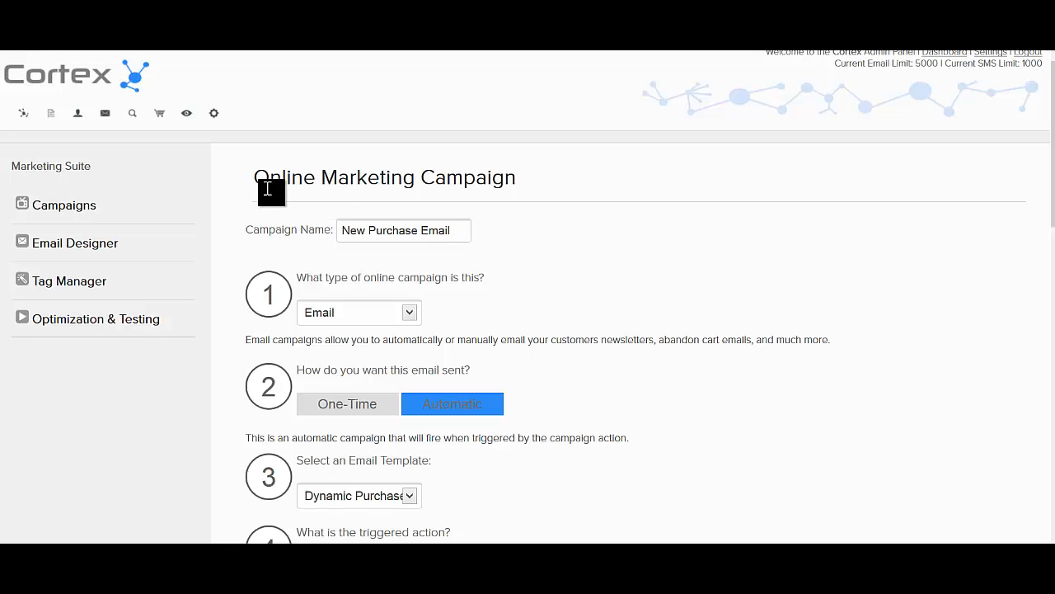
{"action": "scroll", "coordinate": [239, 200], "scroll_direction": "down", "scroll_amount": 2}
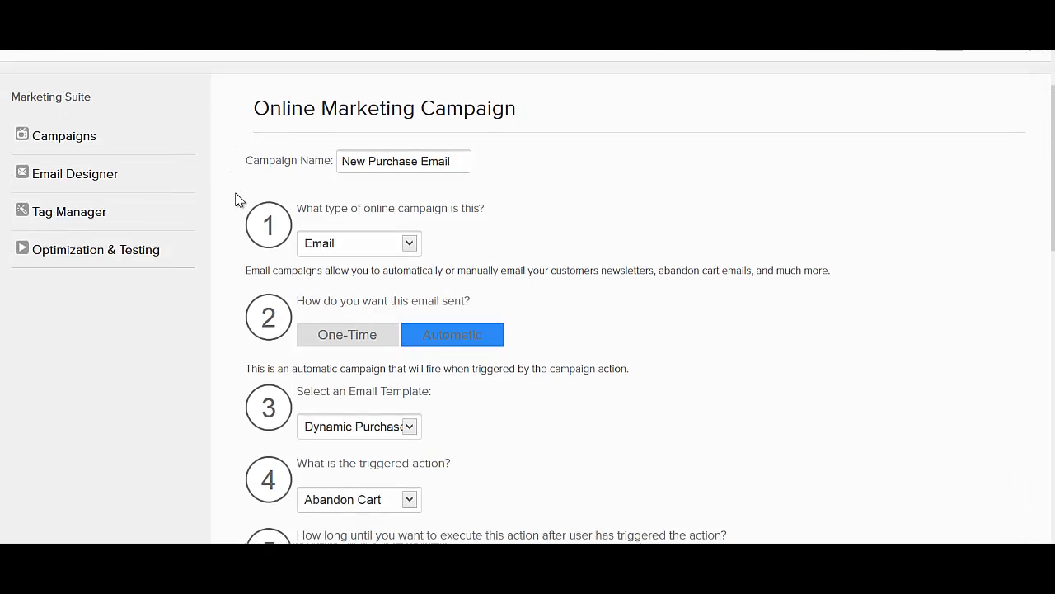
{"action": "scroll", "coordinate": [236, 197], "scroll_direction": "up", "scroll_amount": 2}
{"action": "scroll", "coordinate": [275, 278], "scroll_direction": "down", "scroll_amount": 5}
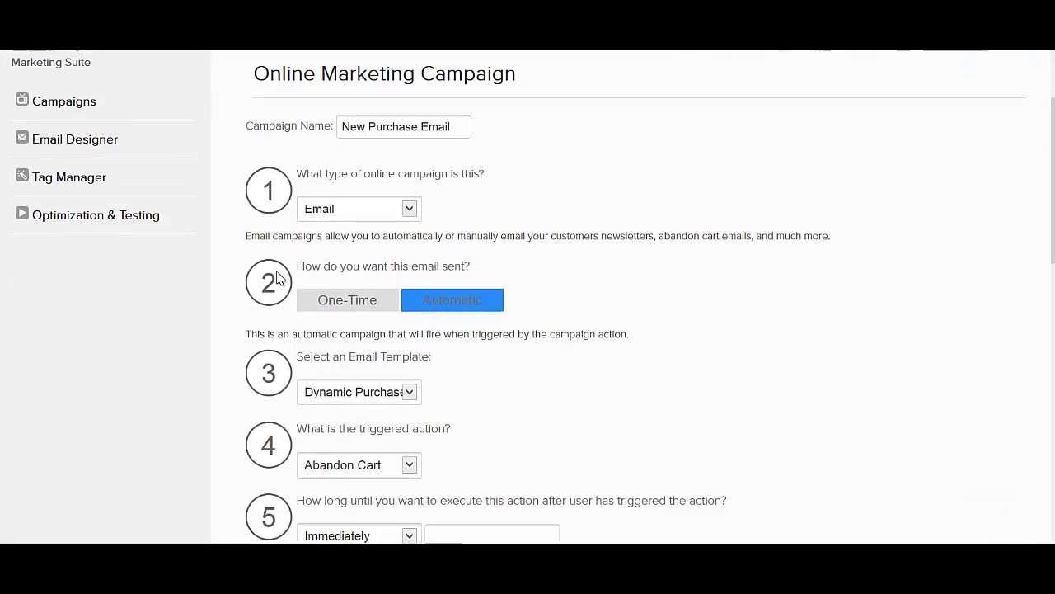
{"action": "left_click", "coordinate": [340, 221]}
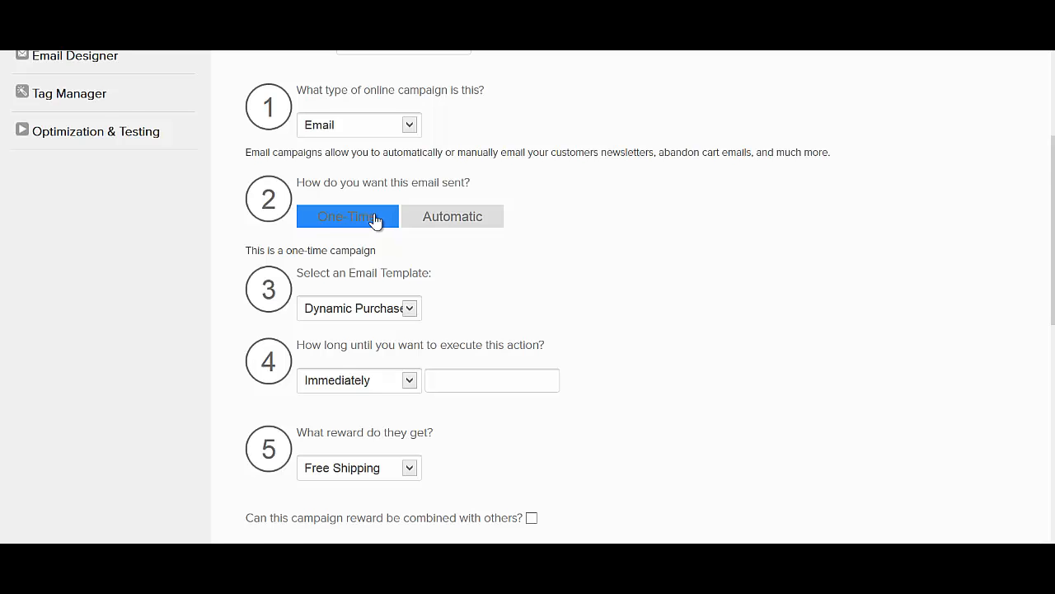
{"action": "scroll", "coordinate": [375, 218], "scroll_direction": "down", "scroll_amount": 2}
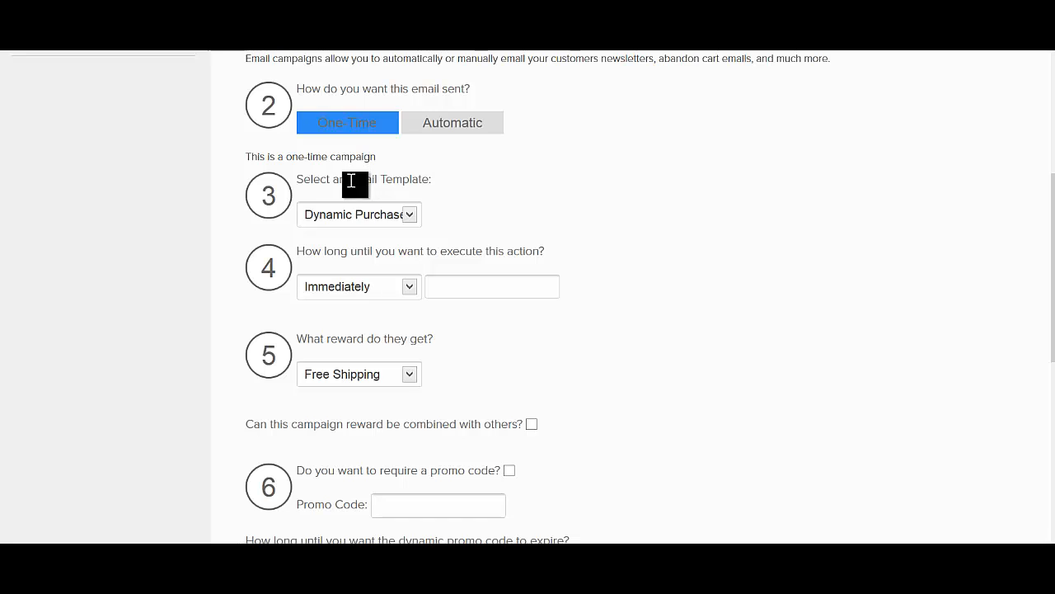
{"action": "scroll", "coordinate": [354, 183], "scroll_direction": "down", "scroll_amount": 4}
{"action": "scroll", "coordinate": [334, 229], "scroll_direction": "down", "scroll_amount": 4}
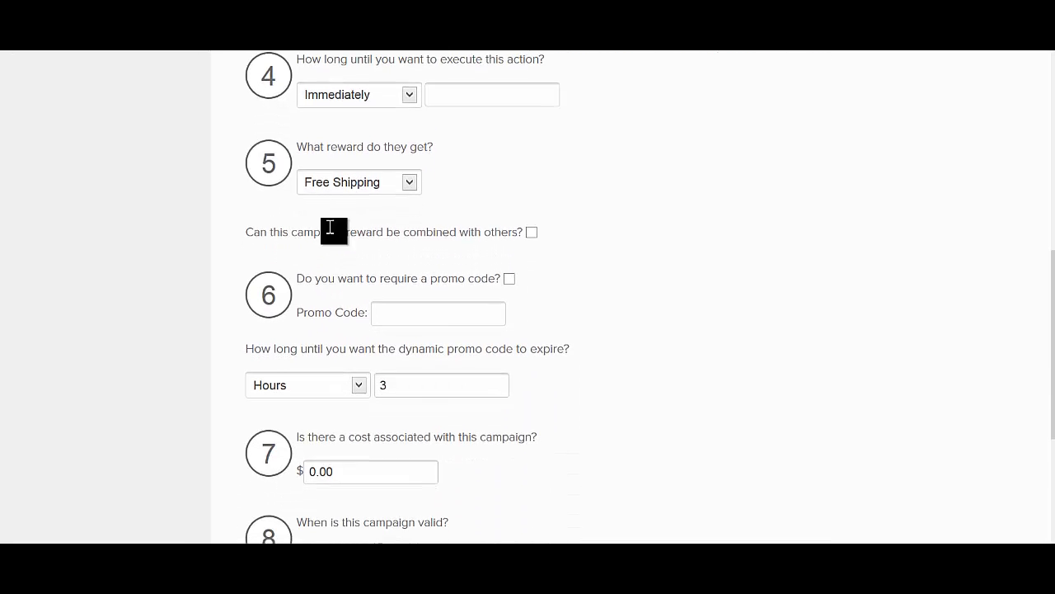
{"action": "scroll", "coordinate": [384, 250], "scroll_direction": "up", "scroll_amount": 8}
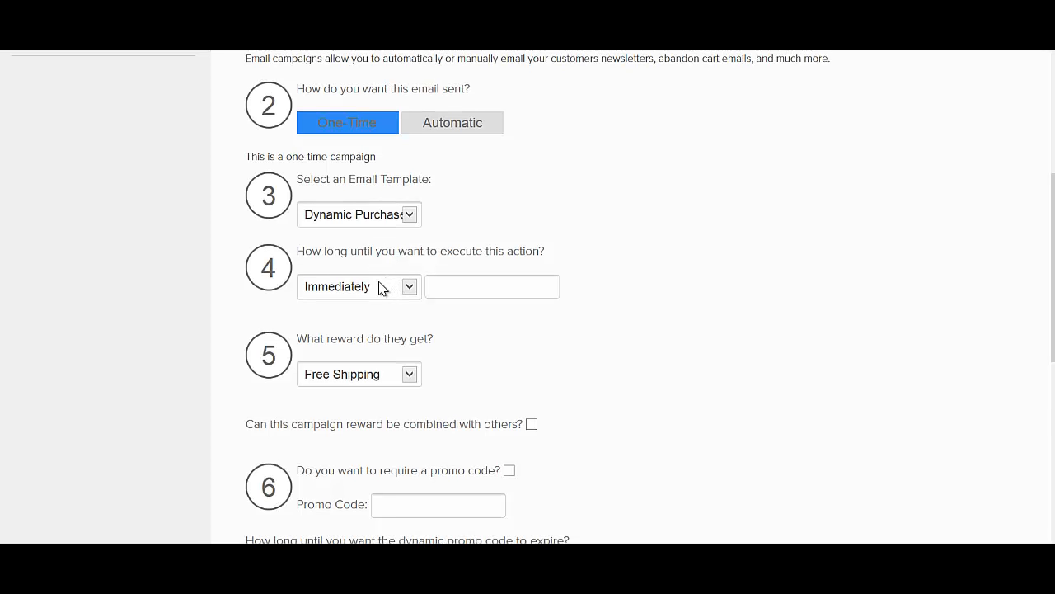
Keep the execution time at Immediately and reset the campaign's reward to -- Please Select --.
{"action": "left_click", "coordinate": [382, 288]}
{"action": "left_click", "coordinate": [376, 374]}
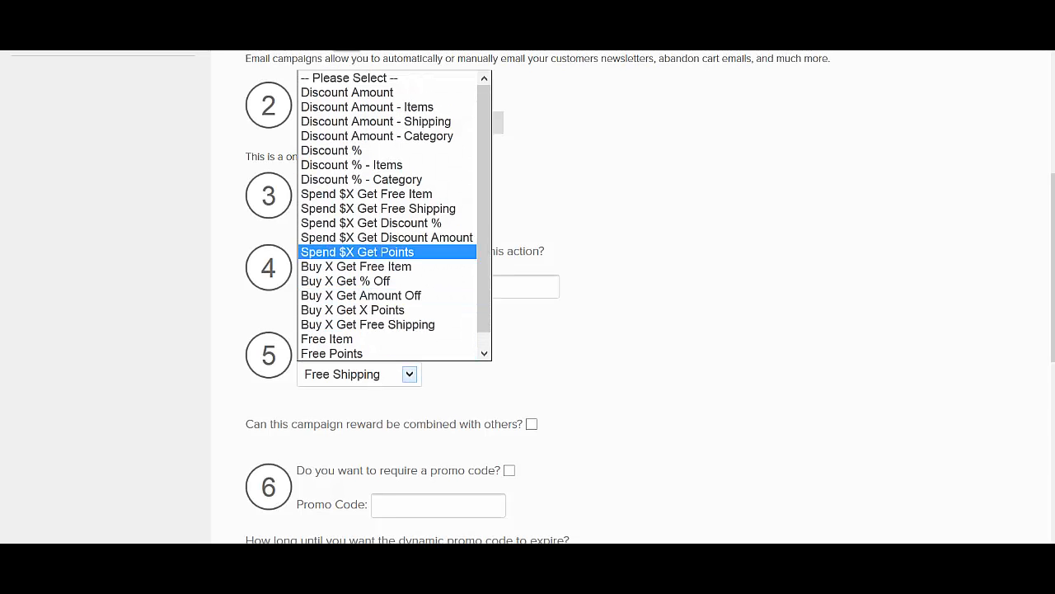
{"action": "left_click", "coordinate": [363, 78]}
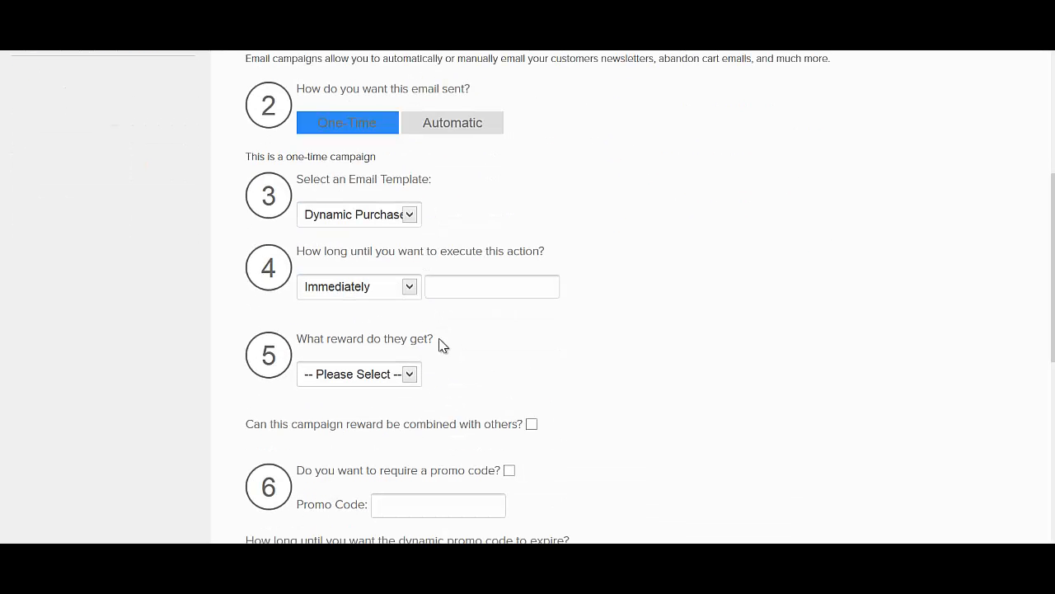
Set the campaign's recipients to All Newsletter Subscribers and save the campaign.
{"action": "scroll", "coordinate": [376, 346], "scroll_direction": "down", "scroll_amount": 3}
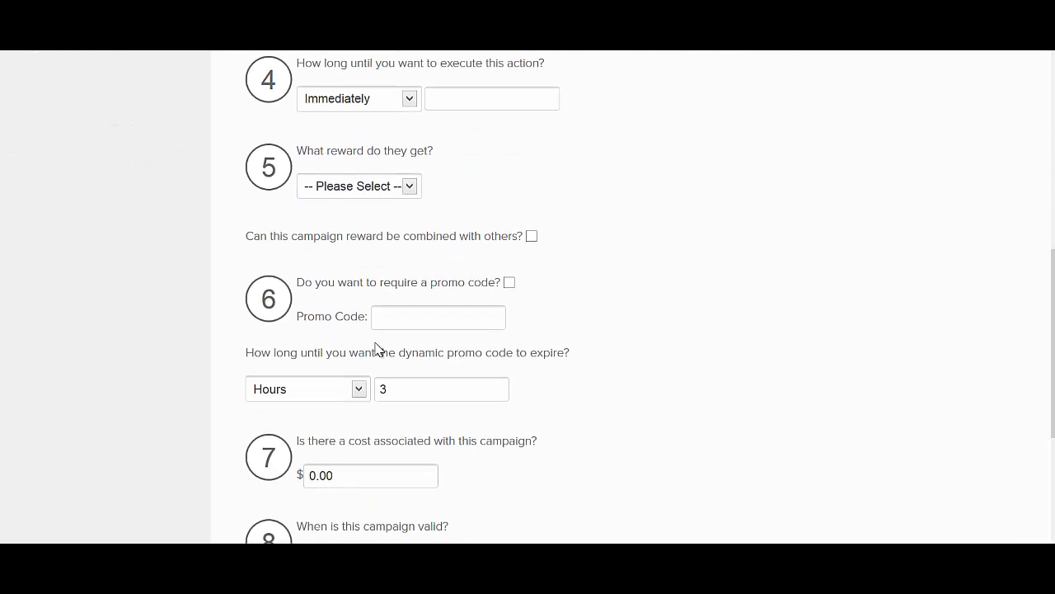
{"action": "scroll", "coordinate": [338, 352], "scroll_direction": "down", "scroll_amount": 2}
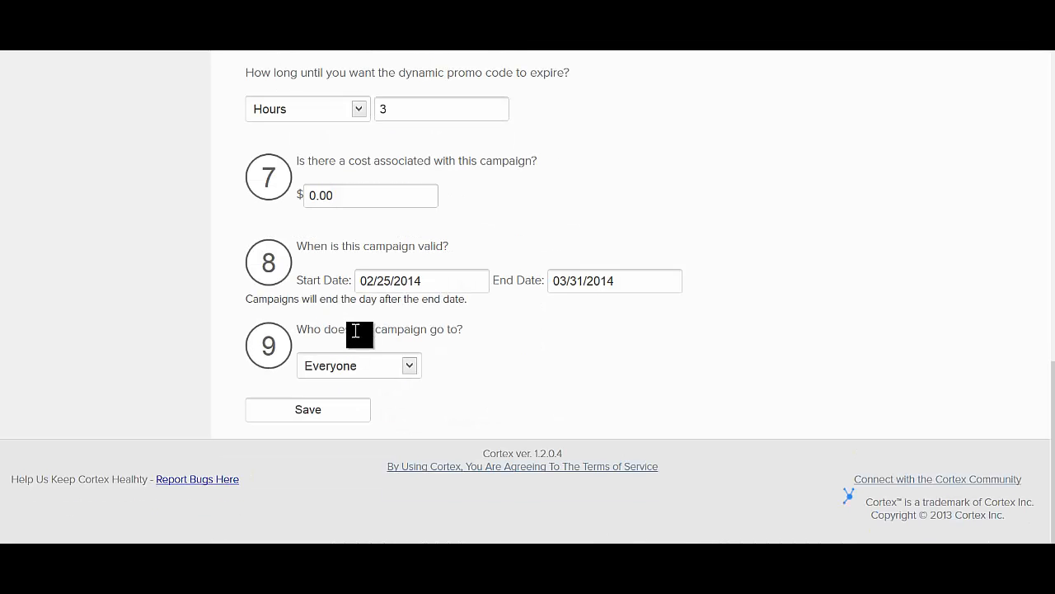
{"action": "left_click", "coordinate": [363, 368]}
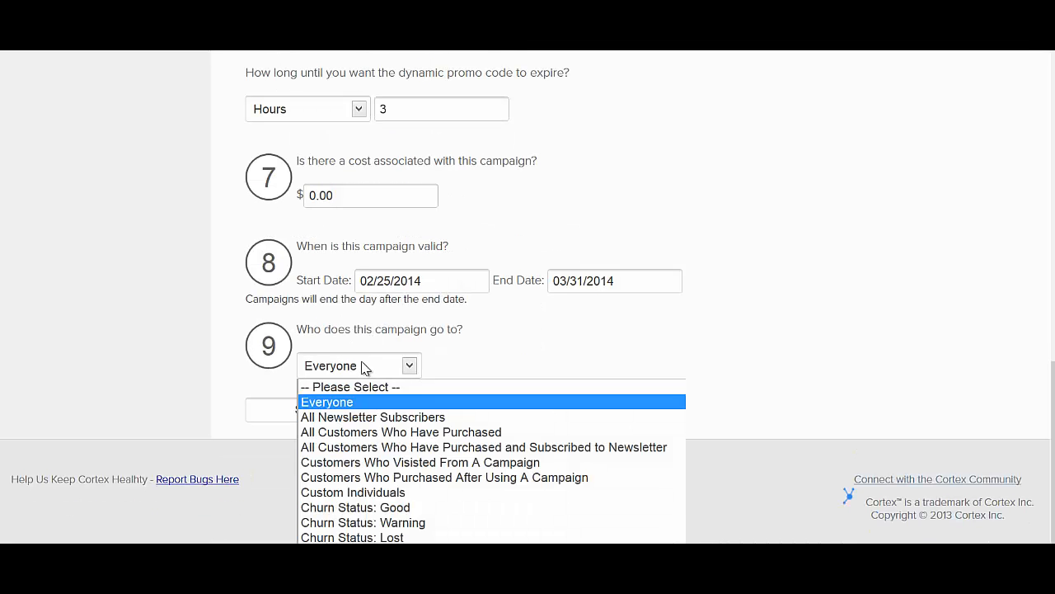
{"action": "left_click", "coordinate": [365, 418]}
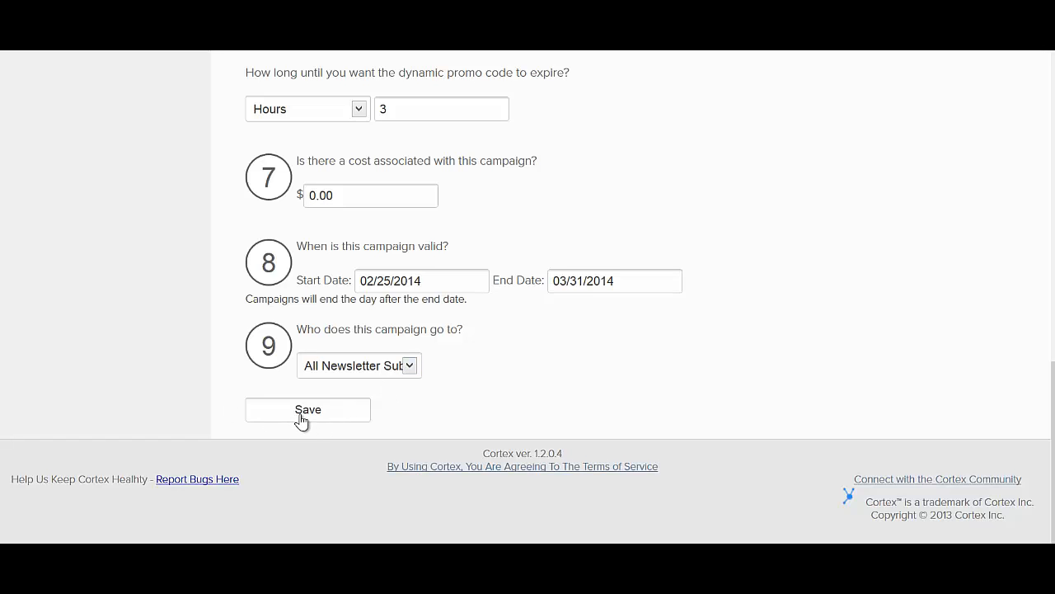
{"action": "left_click", "coordinate": [376, 376]}
{"action": "left_click", "coordinate": [367, 401]}
{"action": "left_click", "coordinate": [385, 373]}
{"action": "left_click", "coordinate": [387, 416]}
{"action": "scroll", "coordinate": [474, 371], "scroll_direction": "up", "scroll_amount": 2}
{"action": "scroll", "coordinate": [474, 371], "scroll_direction": "down", "scroll_amount": 2}
{"action": "scroll", "coordinate": [474, 372], "scroll_direction": "up", "scroll_amount": 2}
{"action": "scroll", "coordinate": [393, 387], "scroll_direction": "down", "scroll_amount": 2}
{"action": "left_click", "coordinate": [371, 368]}
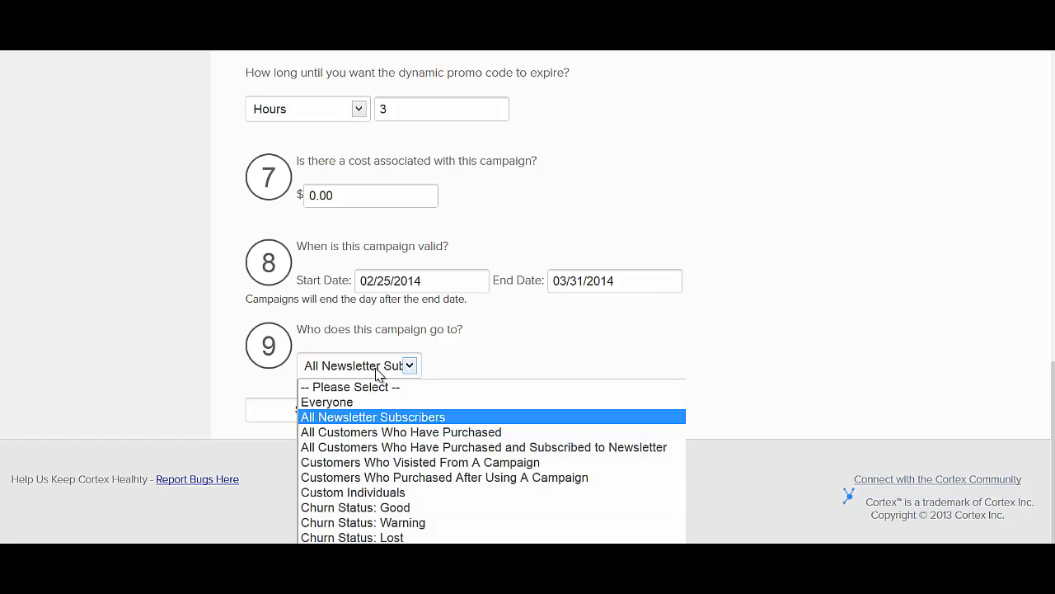
{"action": "left_click", "coordinate": [377, 416]}
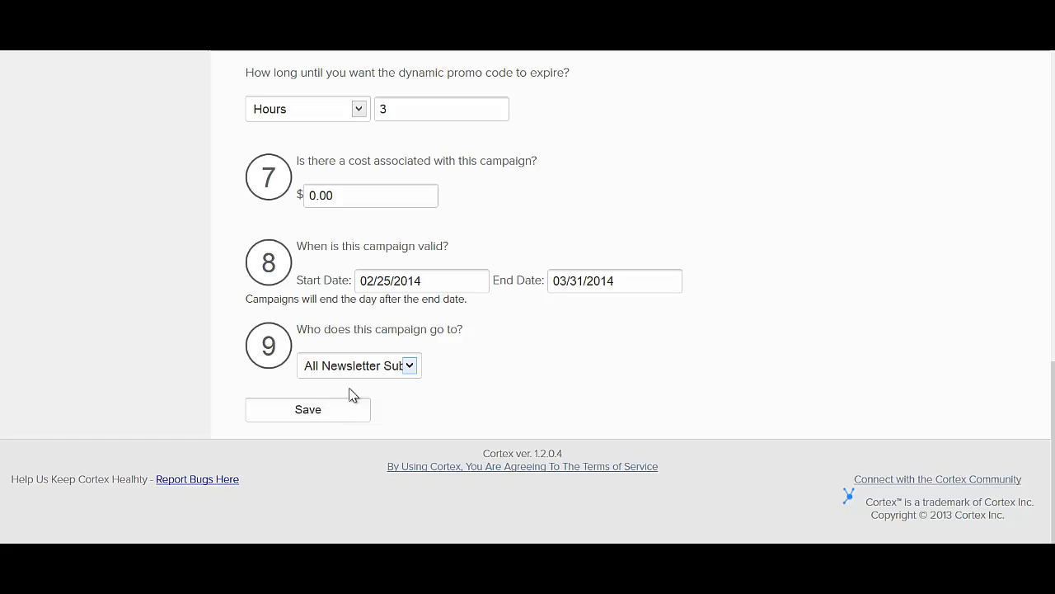
{"action": "left_click", "coordinate": [305, 413]}
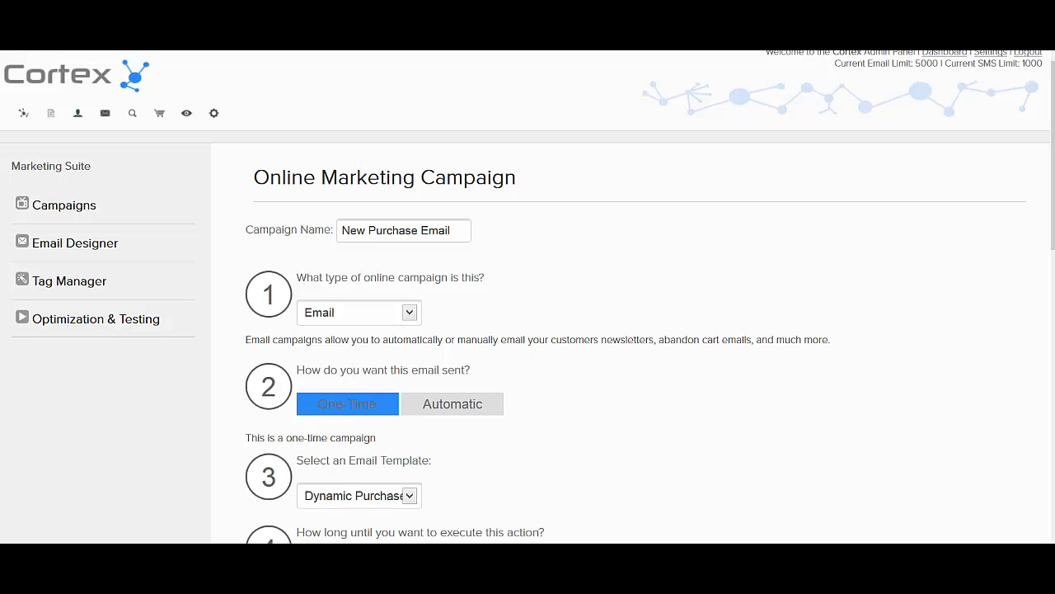
Open the Dynamic Purchase Promo email template for editing.
{"action": "scroll", "coordinate": [366, 327], "scroll_direction": "down", "scroll_amount": 2}
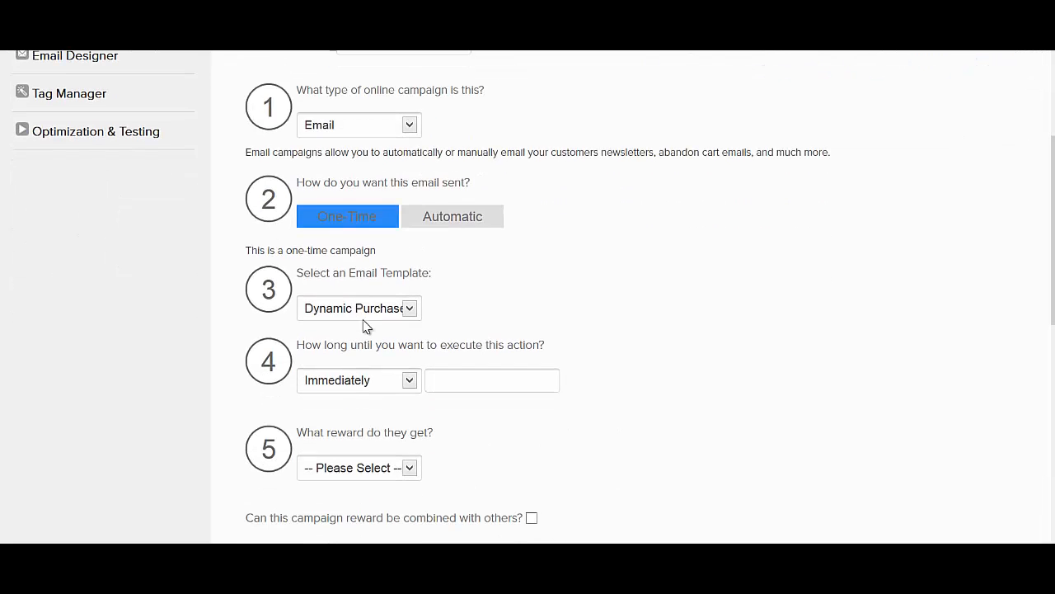
{"action": "scroll", "coordinate": [116, 218], "scroll_direction": "up", "scroll_amount": 1}
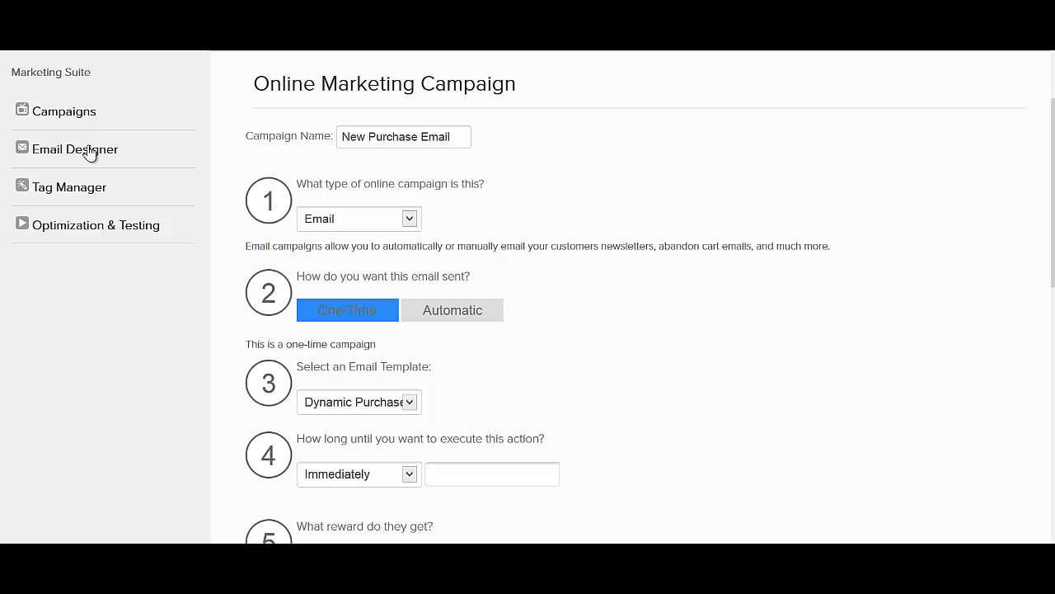
{"action": "left_click", "coordinate": [91, 157]}
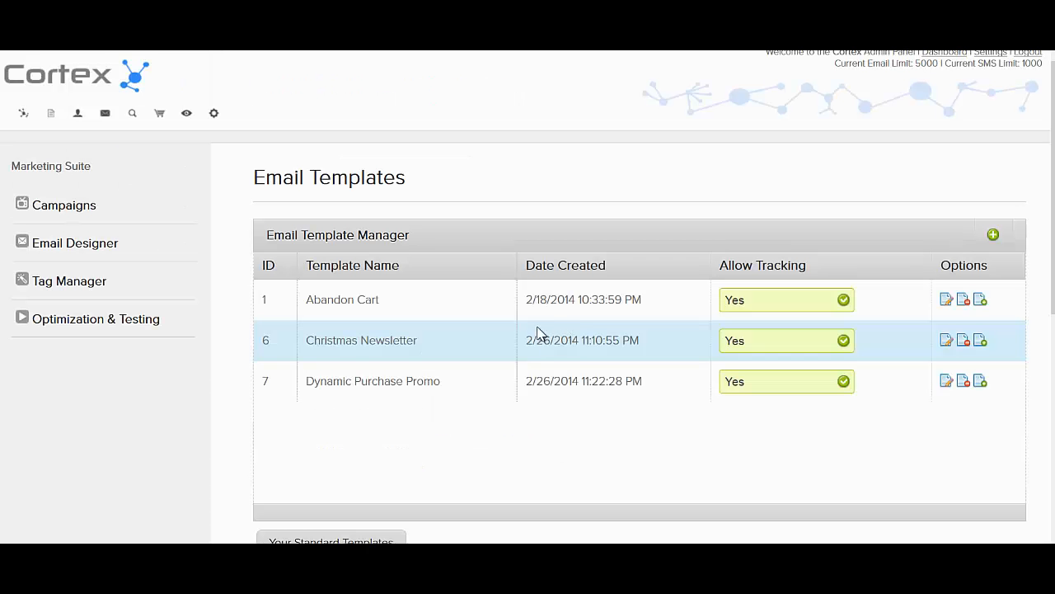
{"action": "left_click", "coordinate": [946, 381]}
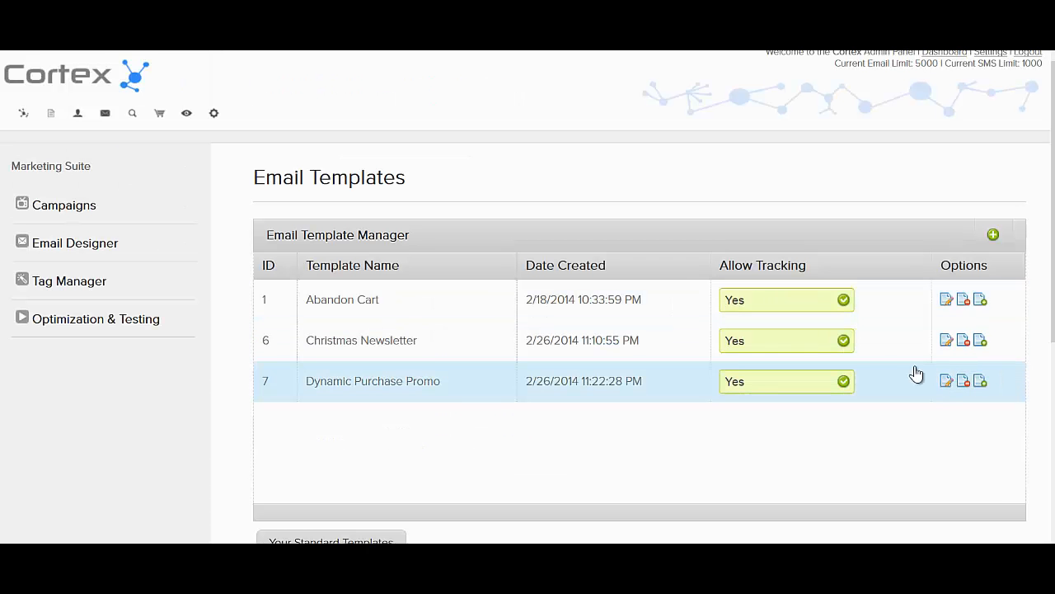
{"action": "scroll", "coordinate": [739, 261], "scroll_direction": "down", "scroll_amount": 3}
{"action": "scroll", "coordinate": [699, 352], "scroll_direction": "down", "scroll_amount": 3}
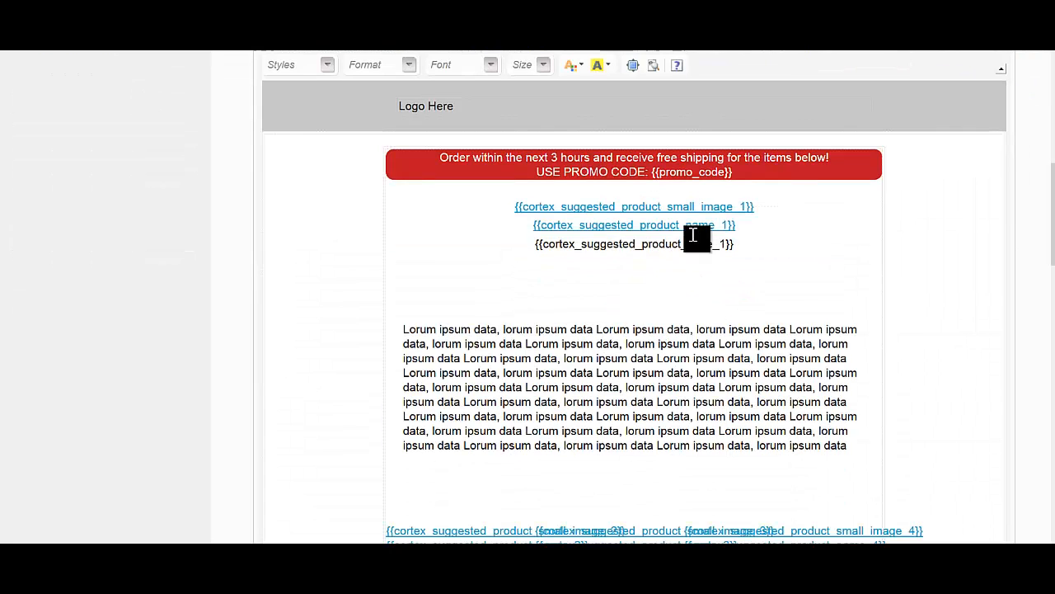
Add the placeholder {{cortex_suggested_product_small_image_2}} below the first suggested product's price, reusing the first product's image placeholder.
{"action": "scroll", "coordinate": [662, 238], "scroll_direction": "up", "scroll_amount": 2}
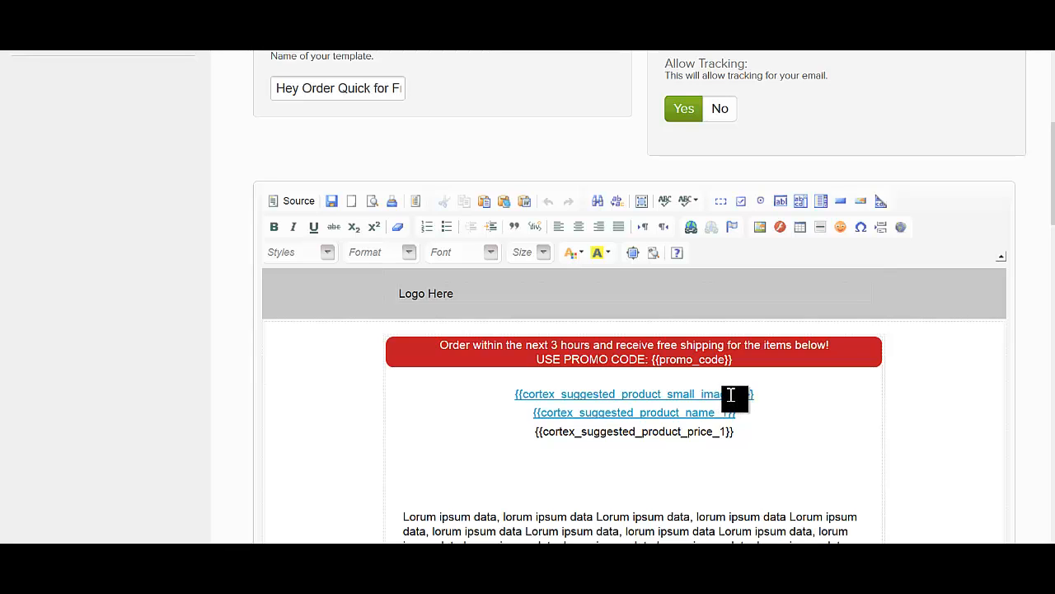
{"action": "left_click", "coordinate": [747, 443]}
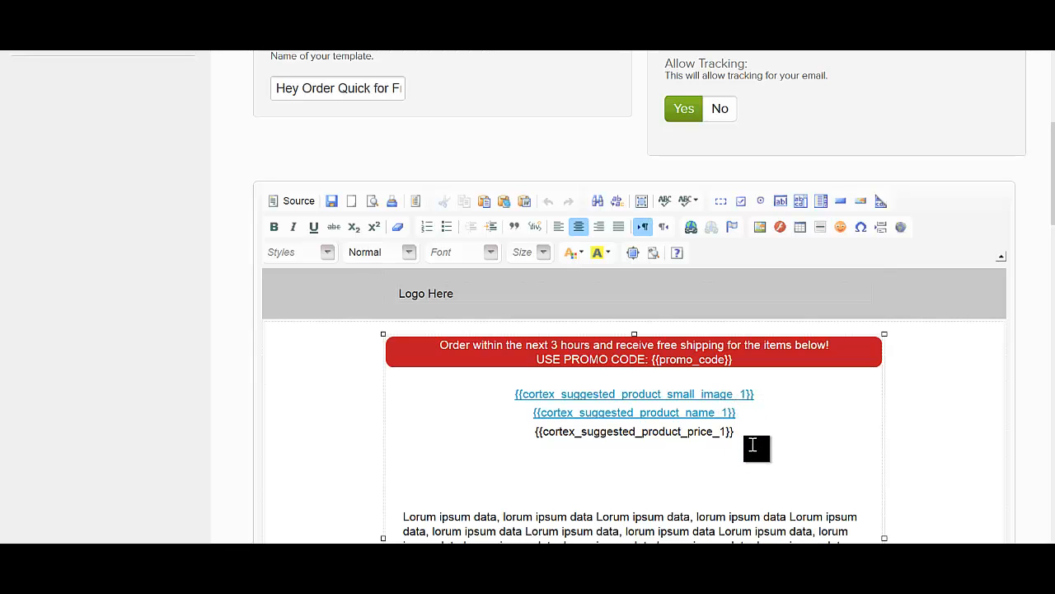
{"action": "key", "text": "Return"}
{"action": "key", "text": "Return"}
{"action": "left_click_drag", "start_coordinate": [755, 394], "coordinate": [513, 395]}
{"action": "key", "text": "ctrl+c"}
{"action": "left_click", "coordinate": [628, 487]}
{"action": "key", "text": "ctrl+v"}
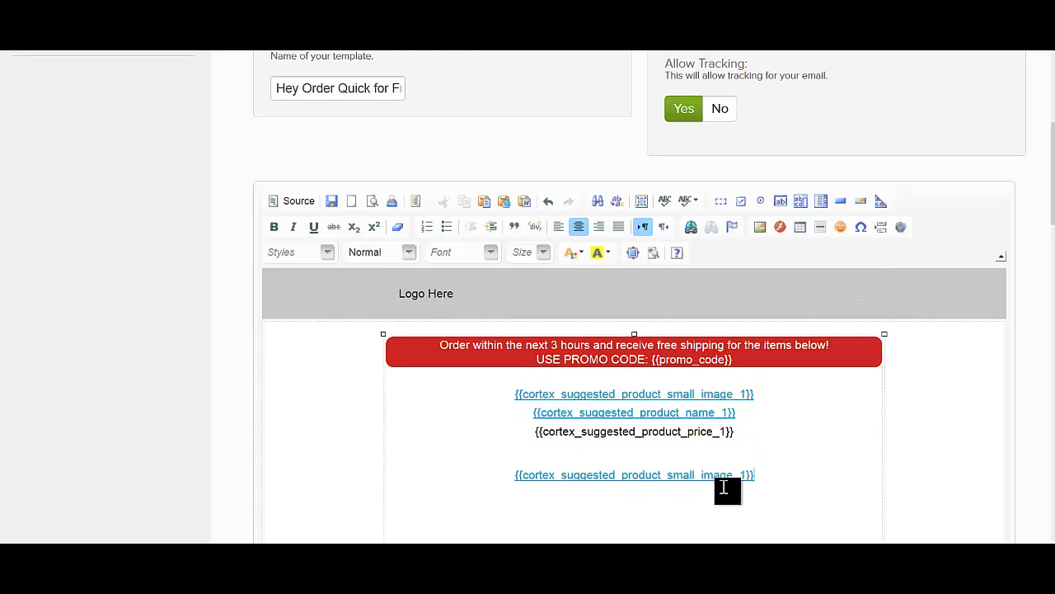
{"action": "left_click_drag", "start_coordinate": [749, 478], "coordinate": [739, 478]}
{"action": "type", "text": "2"}
Add the placeholder {{cortex_suggested_product_name_2}} below the second suggested product's image, reusing the first product's name placeholder.
{"action": "key", "text": "Return"}
{"action": "key", "text": "Return"}
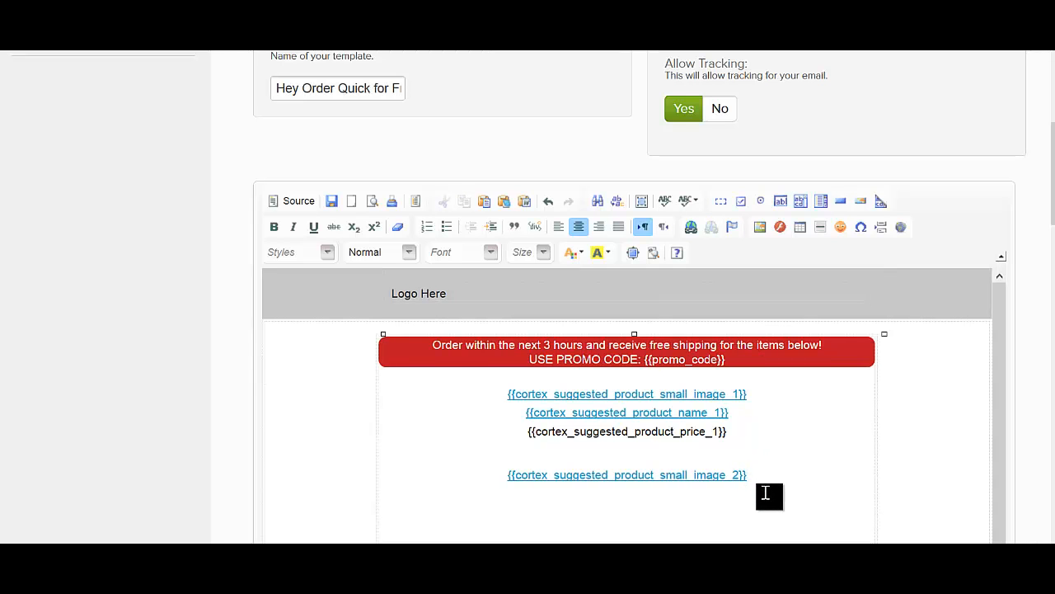
{"action": "key", "text": "ctrl+v"}
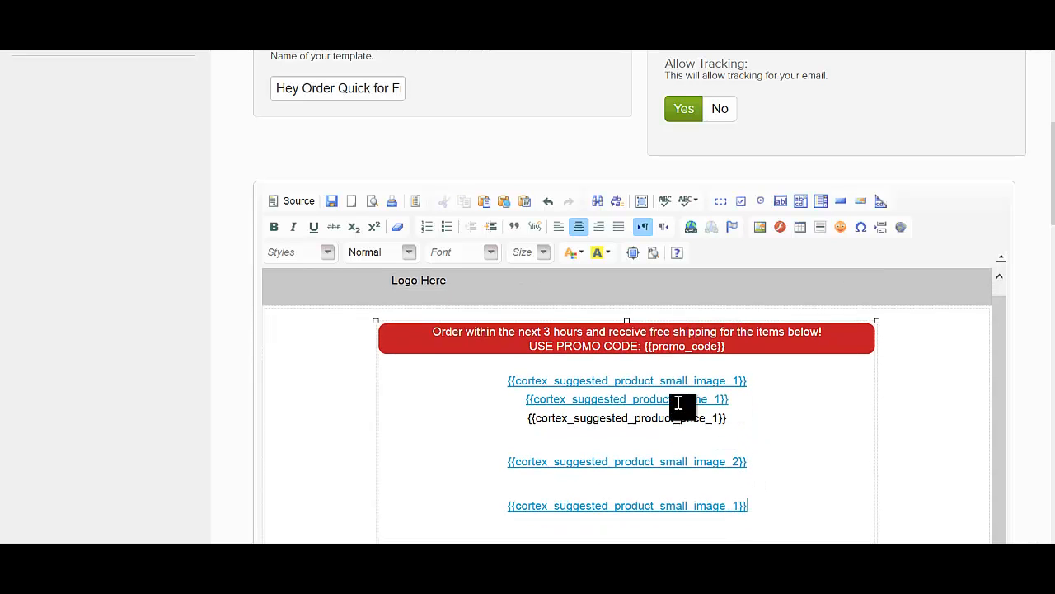
{"action": "left_click_drag", "start_coordinate": [729, 400], "coordinate": [532, 402]}
{"action": "key", "text": "ctrl+c"}
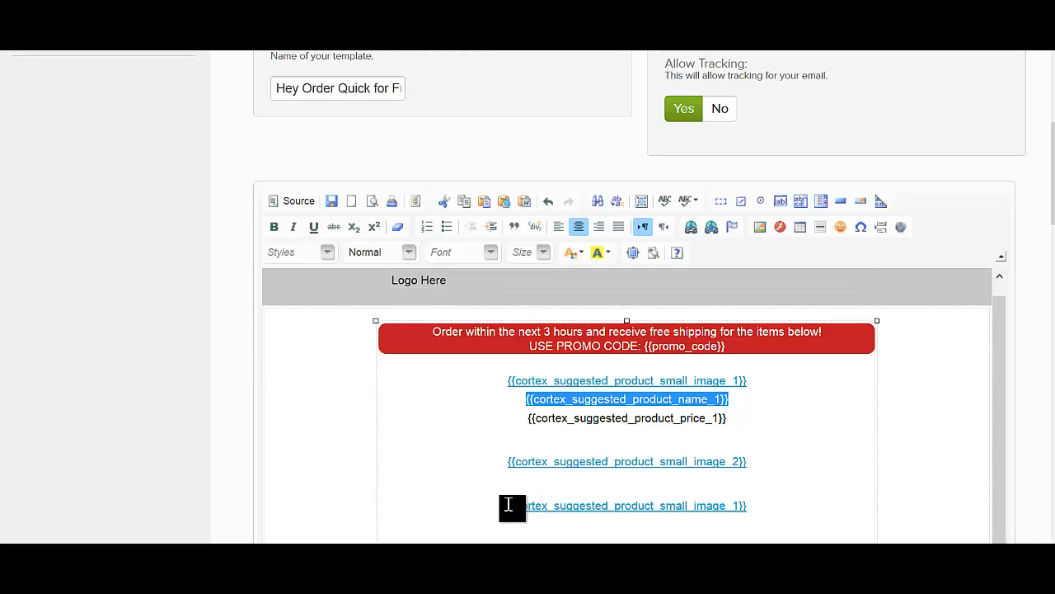
{"action": "left_click_drag", "start_coordinate": [509, 505], "coordinate": [714, 506]}
{"action": "key", "text": "ctrl+v"}
{"action": "type", "text": "2"}
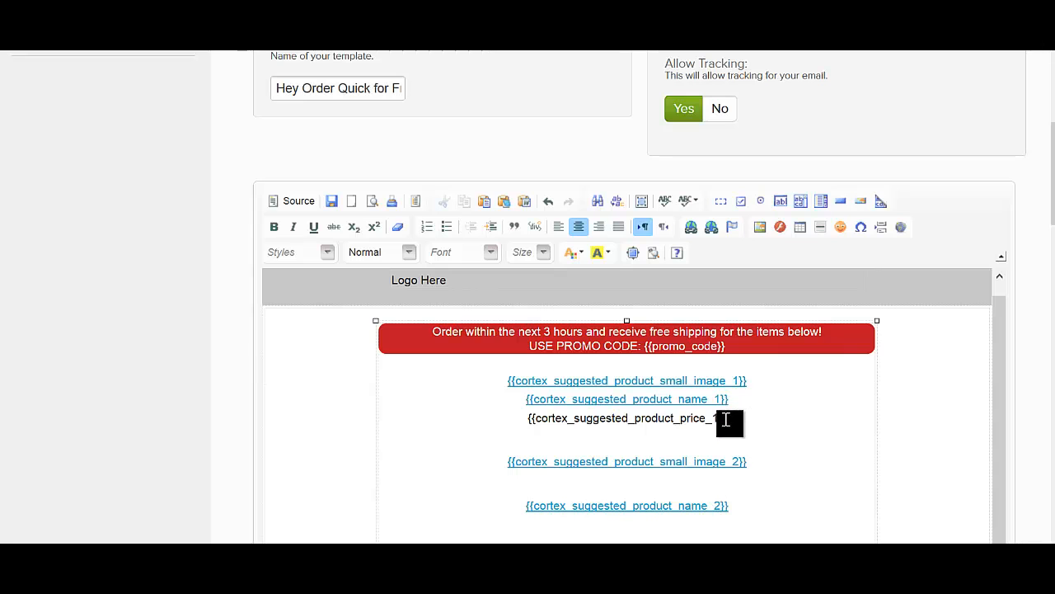
Add the placeholder {{cortex_suggested_product_price_2}} below the second suggested product's name, reusing the first product's price placeholder.
{"action": "left_click_drag", "start_coordinate": [731, 421], "coordinate": [530, 420]}
{"action": "key", "text": "ctrl+c"}
{"action": "scroll", "coordinate": [742, 471], "scroll_direction": "down", "scroll_amount": 3}
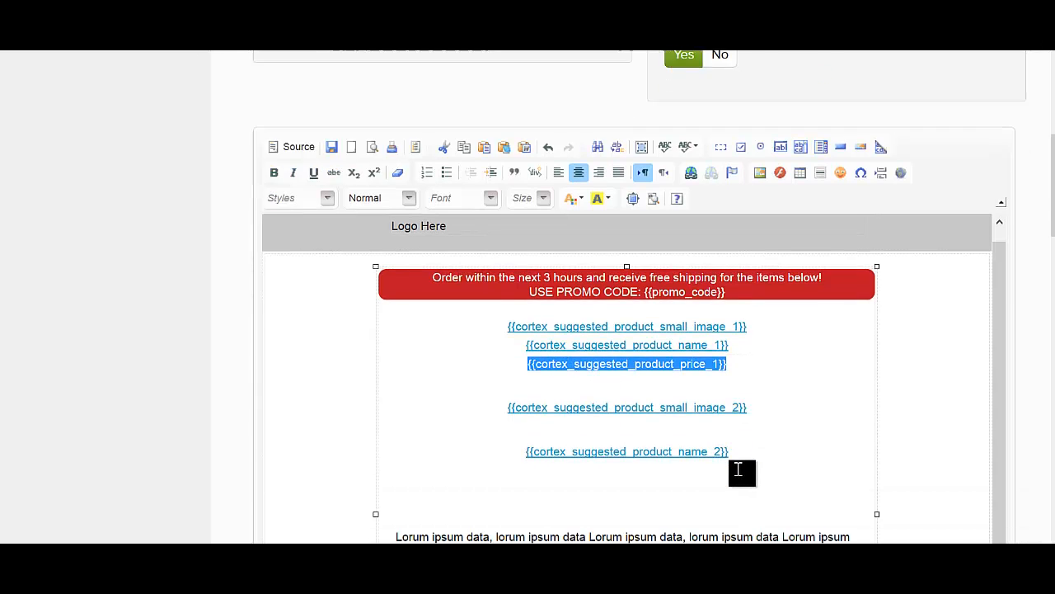
{"action": "left_click", "coordinate": [751, 324]}
{"action": "key", "text": "ctrl+v"}
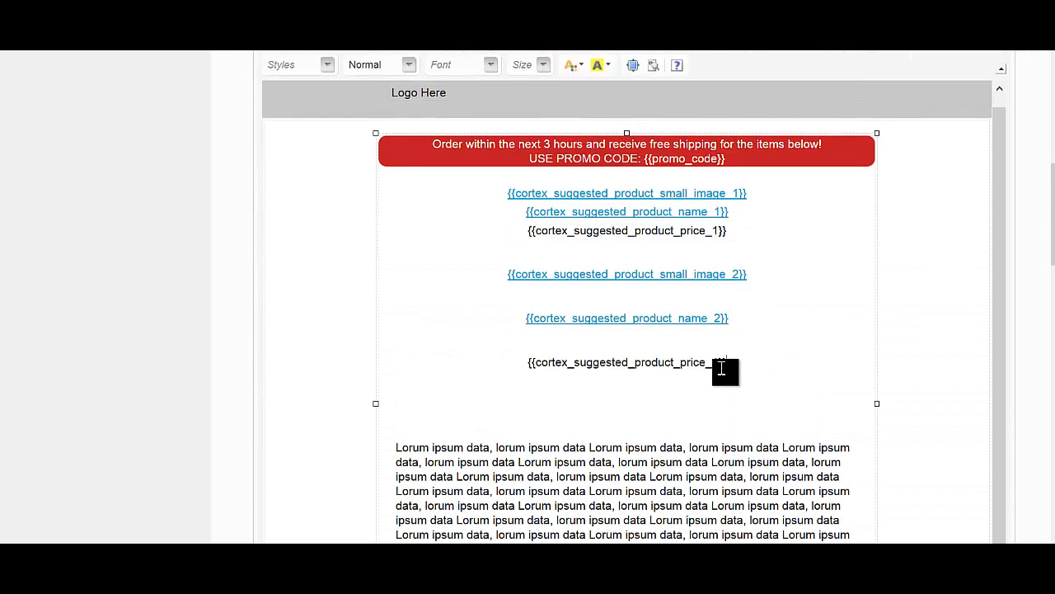
{"action": "left_click_drag", "start_coordinate": [726, 363], "coordinate": [717, 363]}
{"action": "type", "text": "2"}
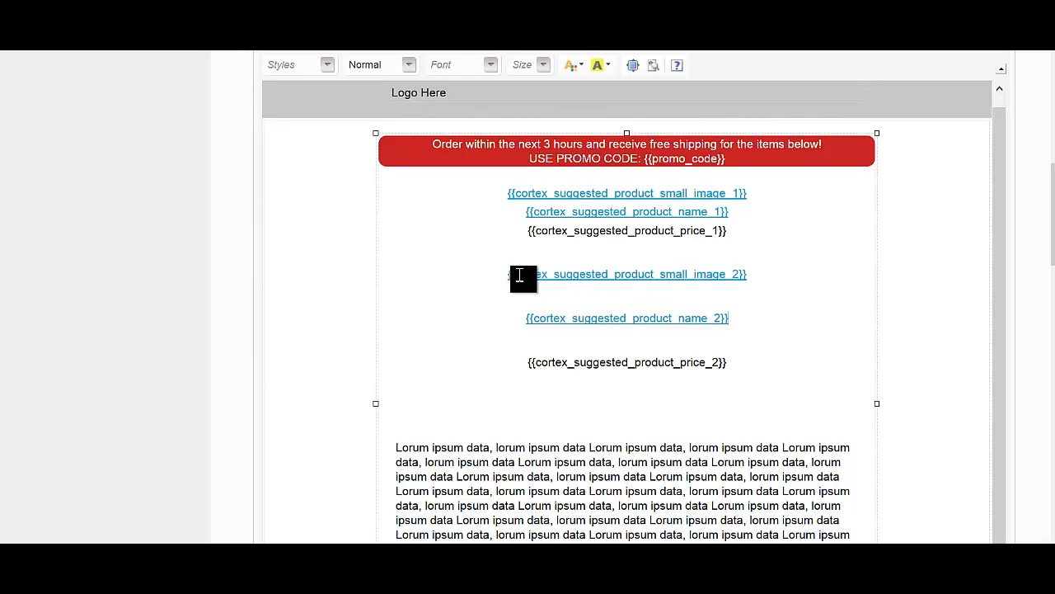
{"action": "left_click_drag", "start_coordinate": [746, 274], "coordinate": [686, 276]}
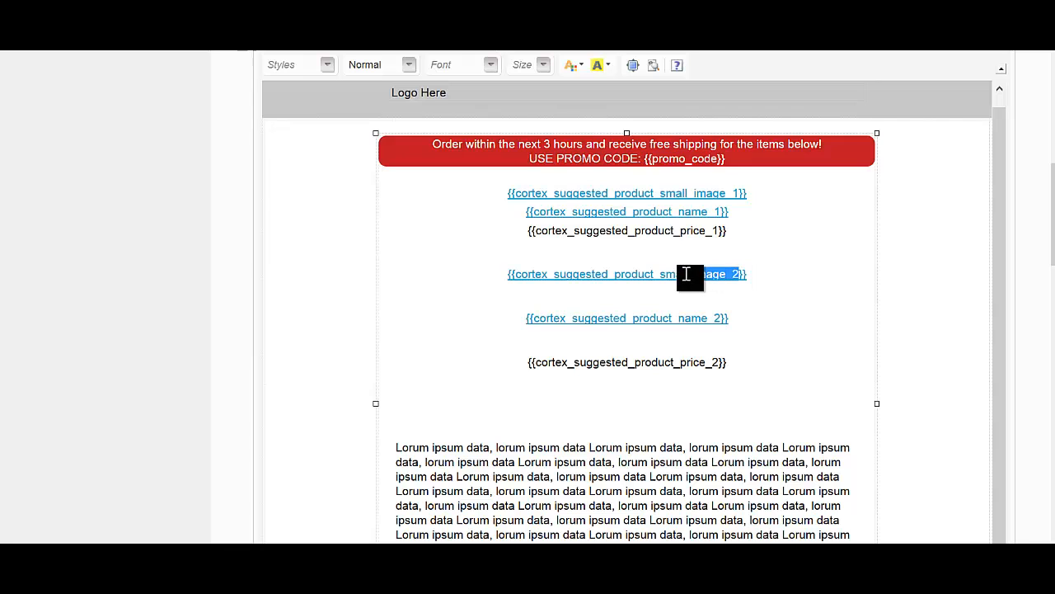
{"action": "left_click_drag", "start_coordinate": [725, 322], "coordinate": [633, 324]}
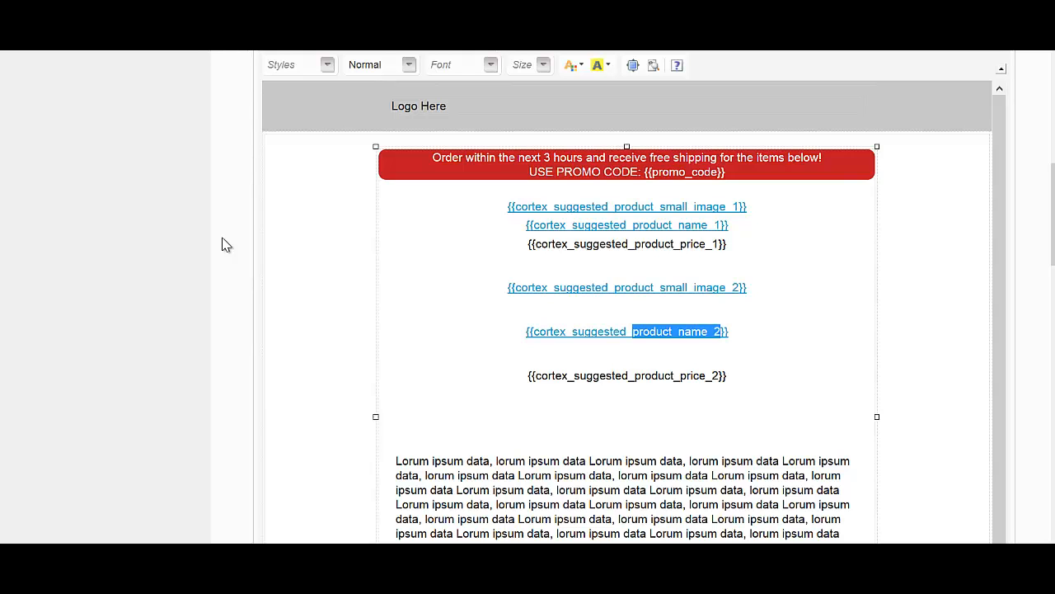
Leave the email template editor and open the Marketing Campaigns page.
{"action": "scroll", "coordinate": [137, 207], "scroll_direction": "up", "scroll_amount": 3}
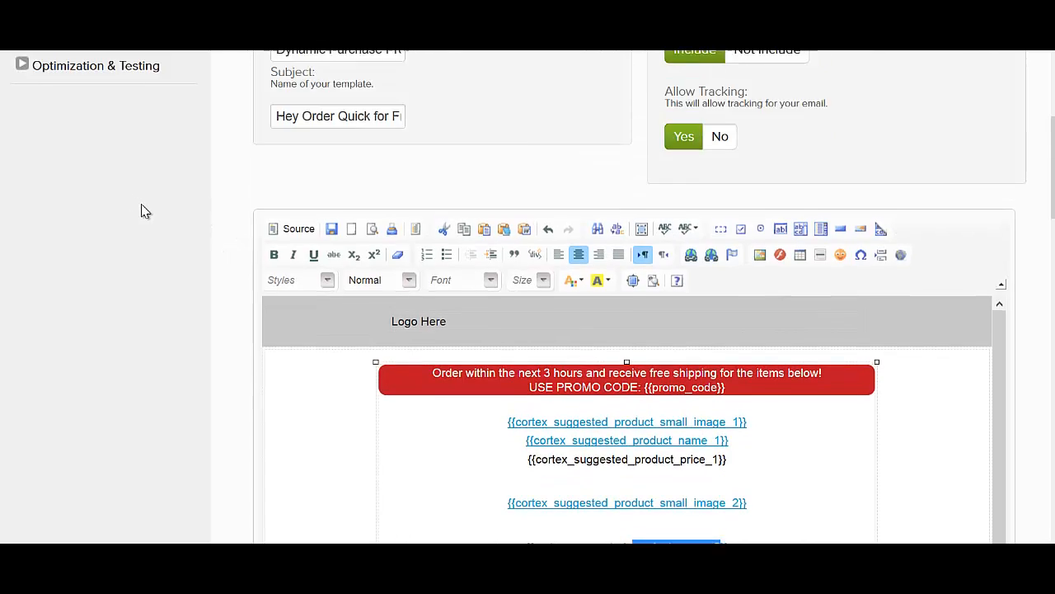
{"action": "scroll", "coordinate": [178, 223], "scroll_direction": "up", "scroll_amount": 2}
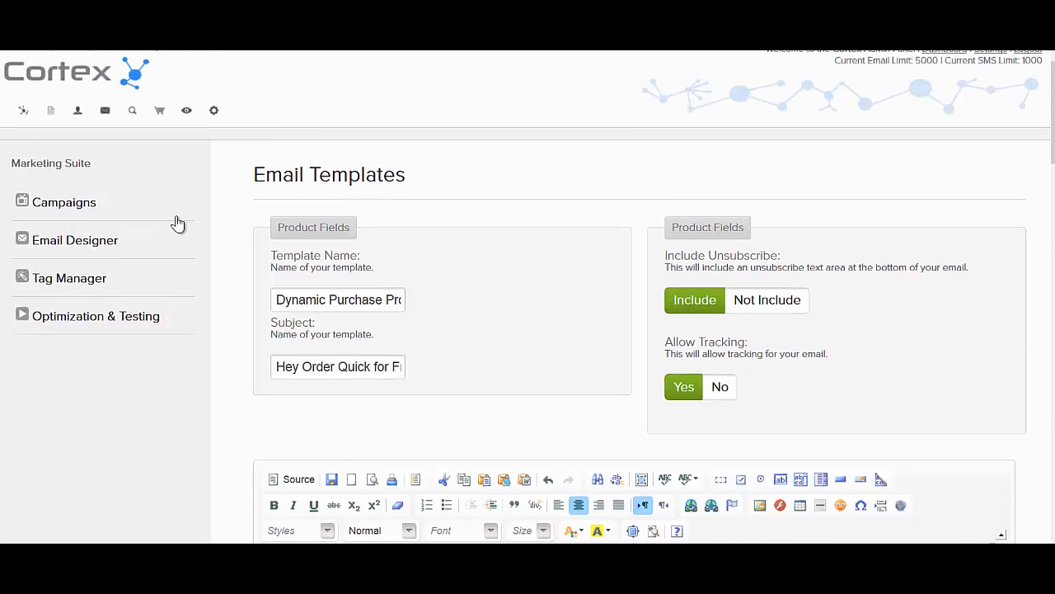
{"action": "left_click", "coordinate": [64, 206]}
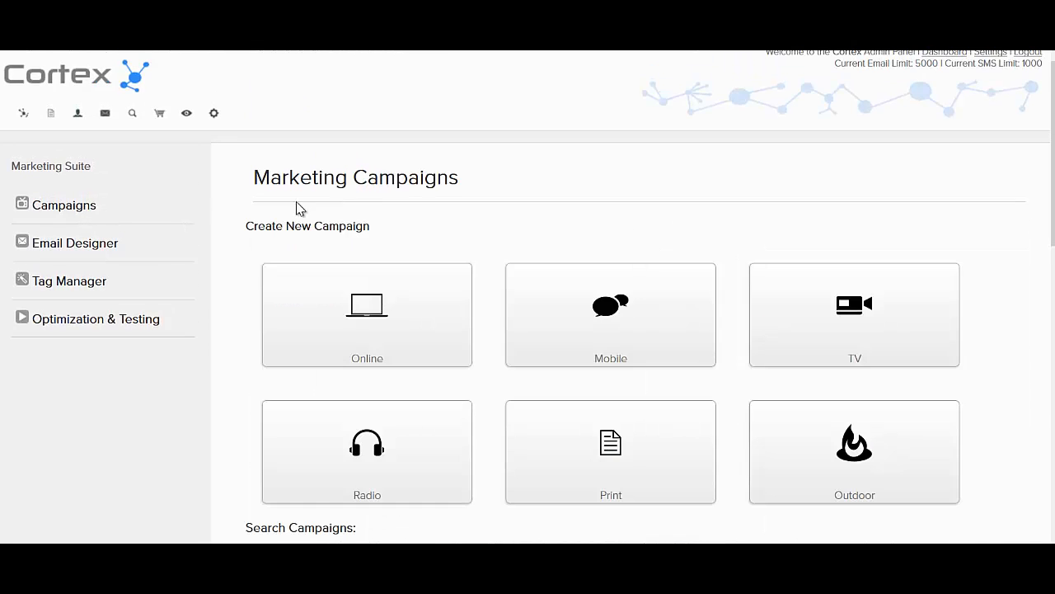